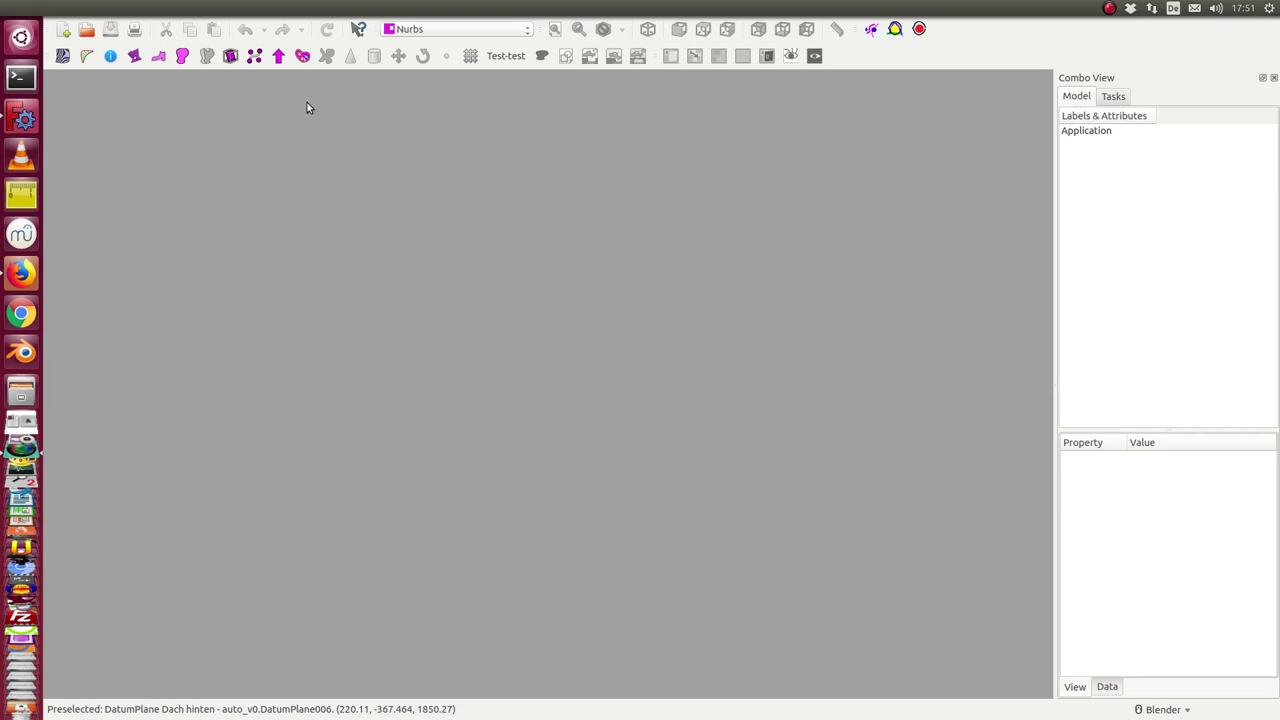
Open the car model auto_v0 from the recently used files
{"action": "left_click", "coordinate": [54, 8]}
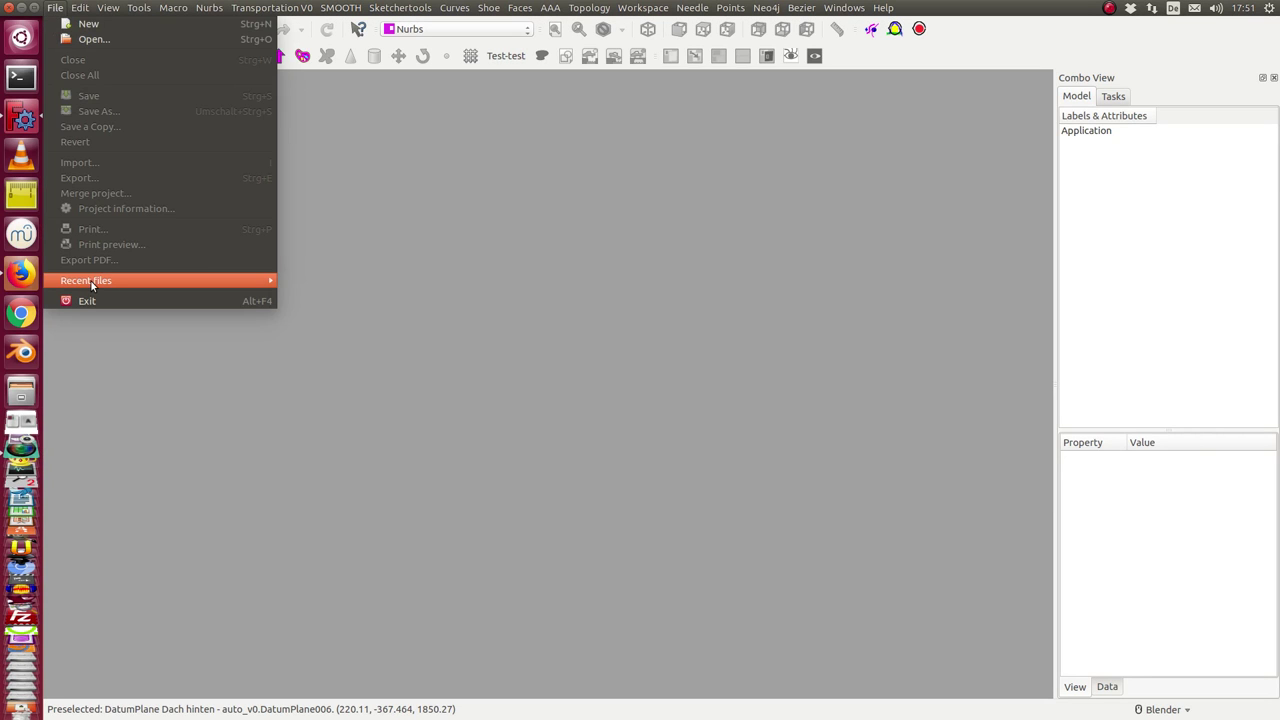
{"action": "mouse_move", "coordinate": [224, 279]}
{"action": "left_click", "coordinate": [325, 282]}
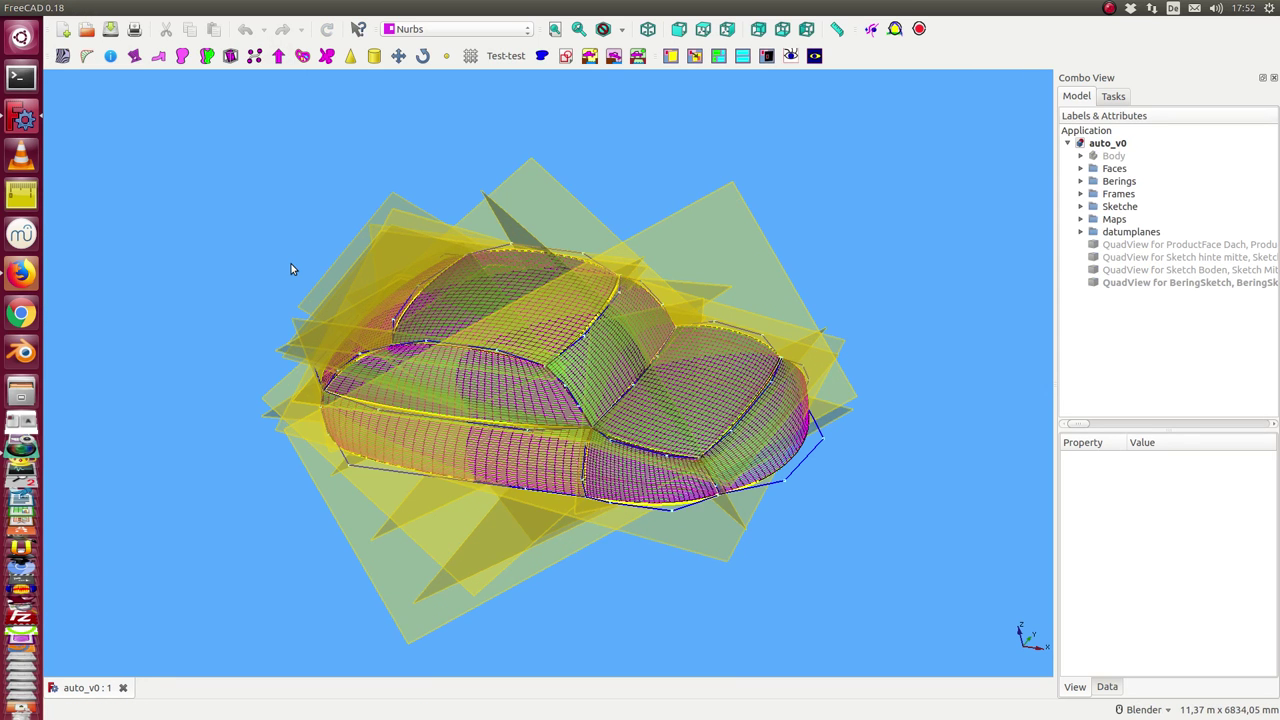
Hide the datumplanes, Maps, Sketche, Frames, Berings and Faces groups of the car model
{"action": "middle_click_drag", "start_coordinate": [311, 209], "coordinate": [640, 450]}
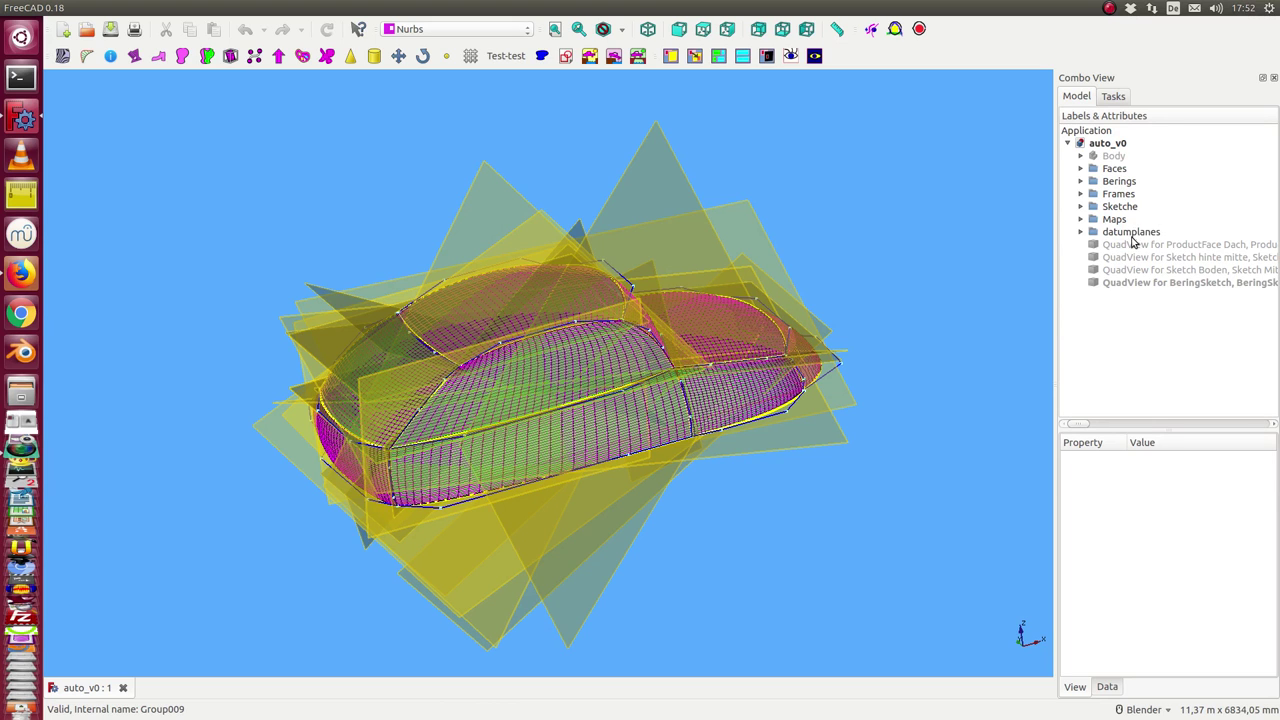
{"action": "left_click", "coordinate": [1132, 236]}
{"action": "key", "text": "space"}
{"action": "left_click", "coordinate": [1121, 219]}
{"action": "key", "text": "space"}
{"action": "left_click", "coordinate": [1120, 208]}
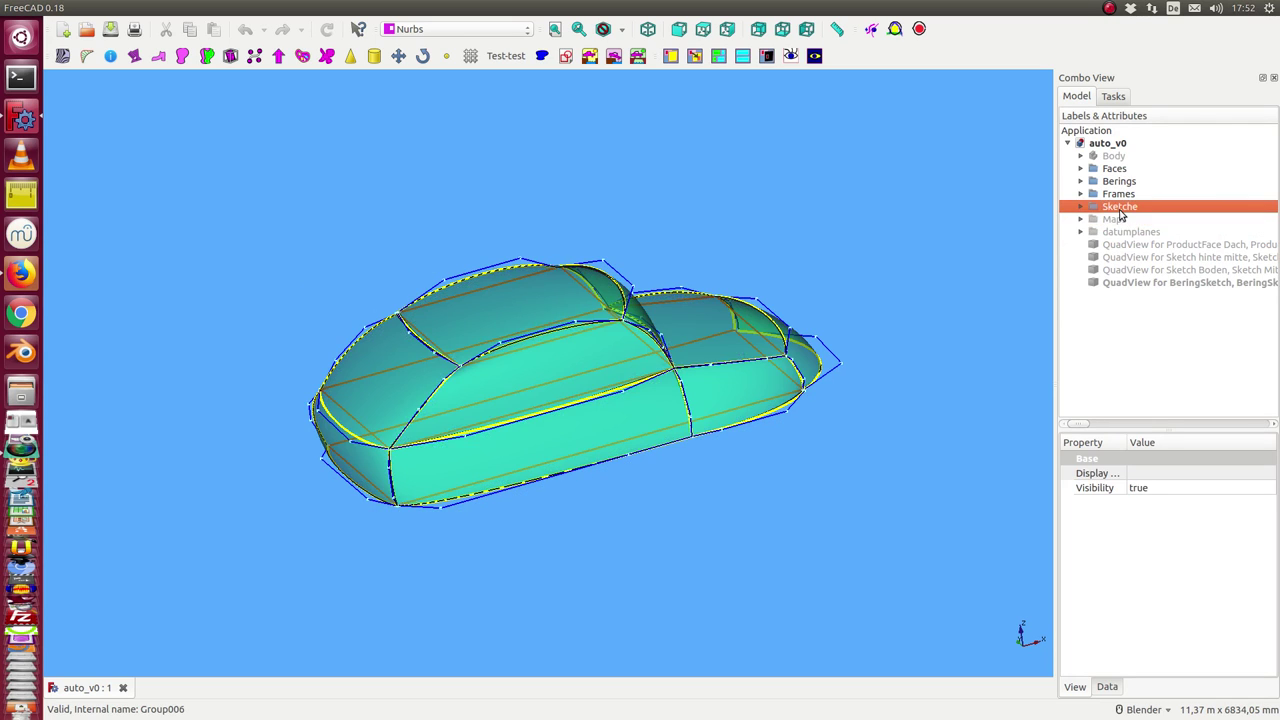
{"action": "key", "text": "space"}
{"action": "left_click", "coordinate": [1118, 194]}
{"action": "key", "text": "space"}
{"action": "left_click", "coordinate": [1118, 182]}
{"action": "key", "text": "space"}
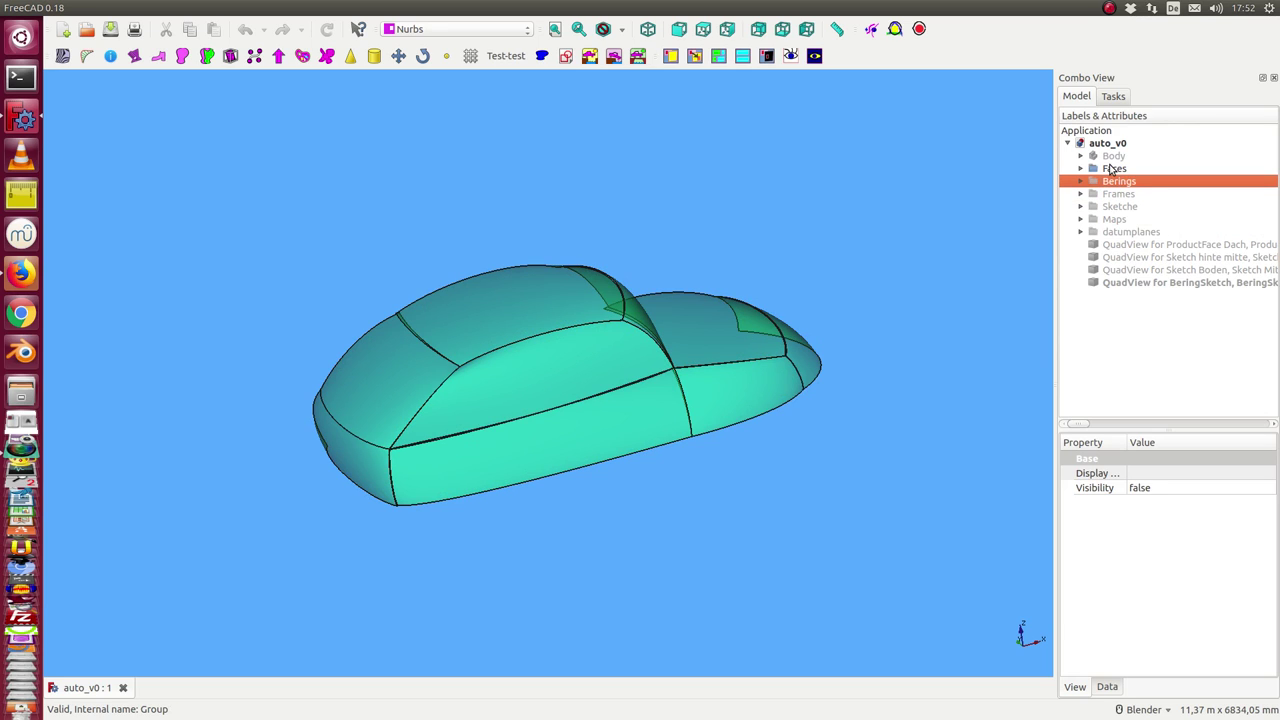
{"action": "left_click", "coordinate": [1112, 169]}
{"action": "key", "text": "space"}
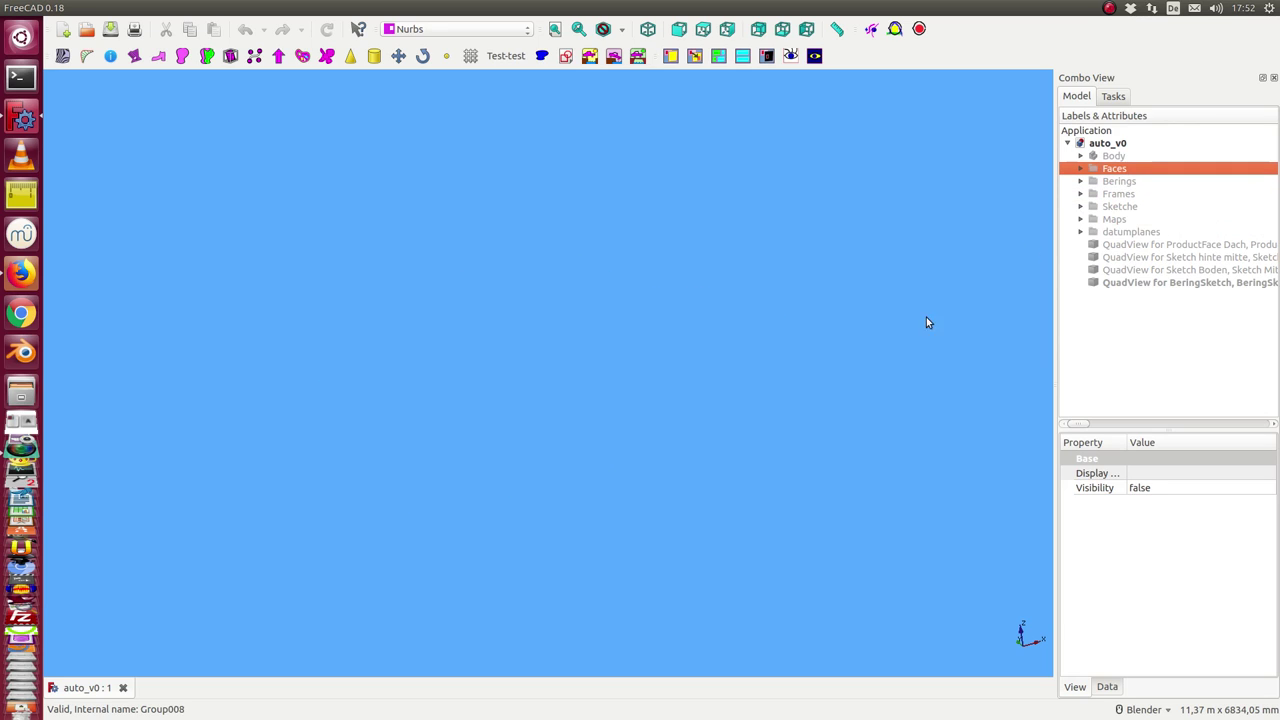
Show only the Frames group to present the car's rectangular base frames
{"action": "left_click", "coordinate": [1124, 197]}
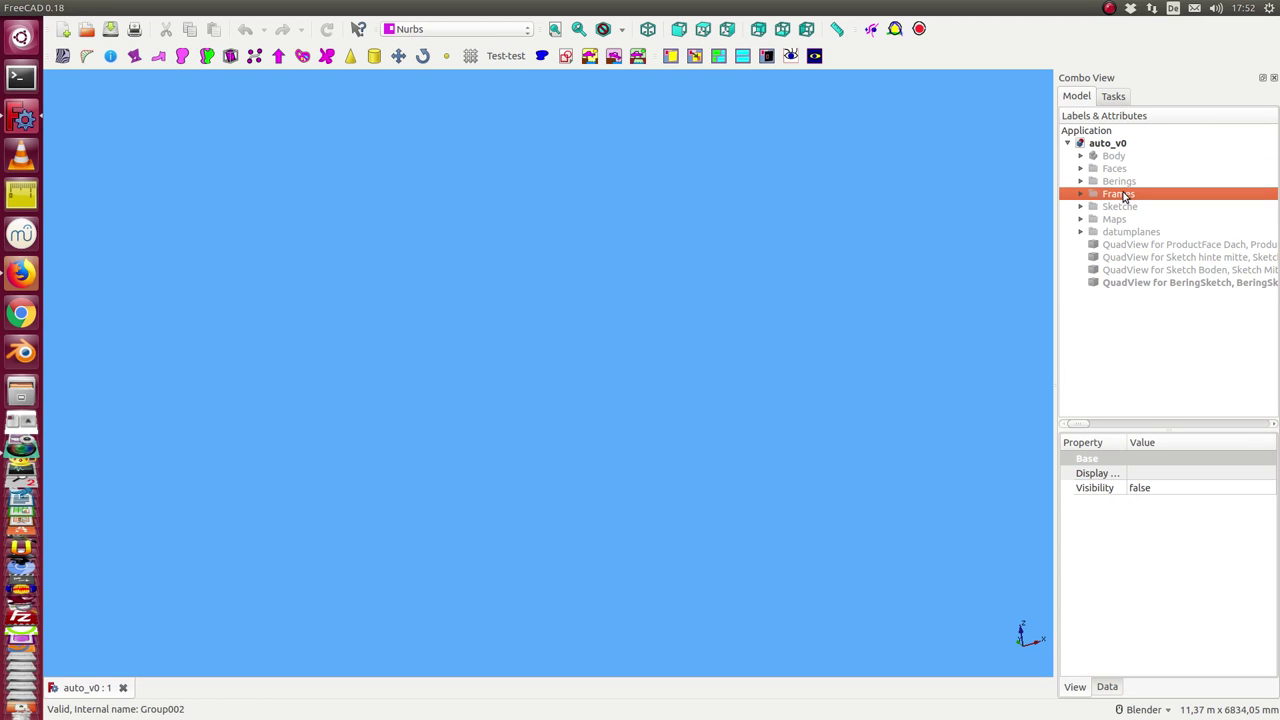
{"action": "key", "text": "space"}
{"action": "mouse_move", "coordinate": [634, 521]}
{"action": "middle_mouse_down"}
{"action": "mouse_move", "coordinate": [550, 487]}
{"action": "mouse_move", "coordinate": [537, 603]}
{"action": "mouse_move", "coordinate": [494, 537]}
{"action": "mouse_move", "coordinate": [536, 473]}
{"action": "mouse_move", "coordinate": [554, 511]}
{"action": "mouse_move", "coordinate": [551, 557]}
{"action": "mouse_move", "coordinate": [489, 546]}
{"action": "mouse_move", "coordinate": [475, 494]}
{"action": "mouse_move", "coordinate": [517, 483]}
{"action": "mouse_move", "coordinate": [520, 551]}
{"action": "mouse_move", "coordinate": [474, 543]}
{"action": "mouse_move", "coordinate": [477, 517]}
{"action": "middle_mouse_up"}
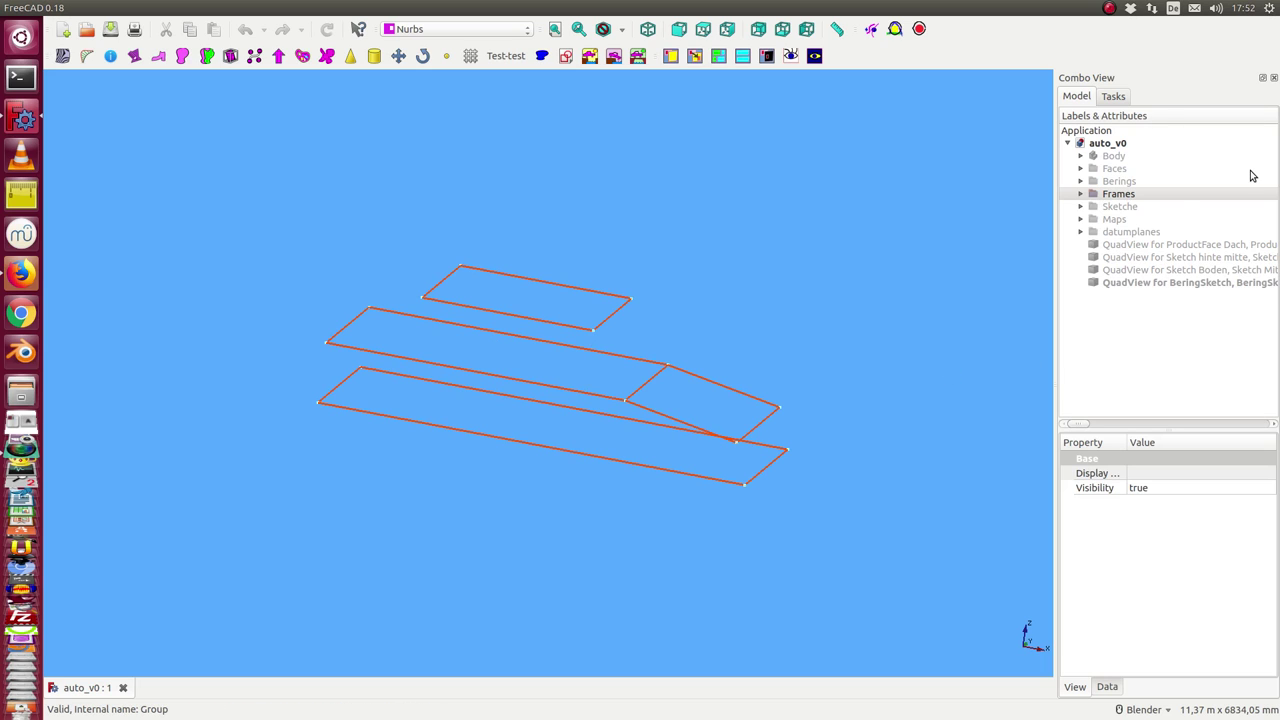
Examine the datum plane subgroups Hinten, Mitte, Dach and Motorhaube one at a time, hiding each again after viewing it
{"action": "left_click", "coordinate": [1078, 233]}
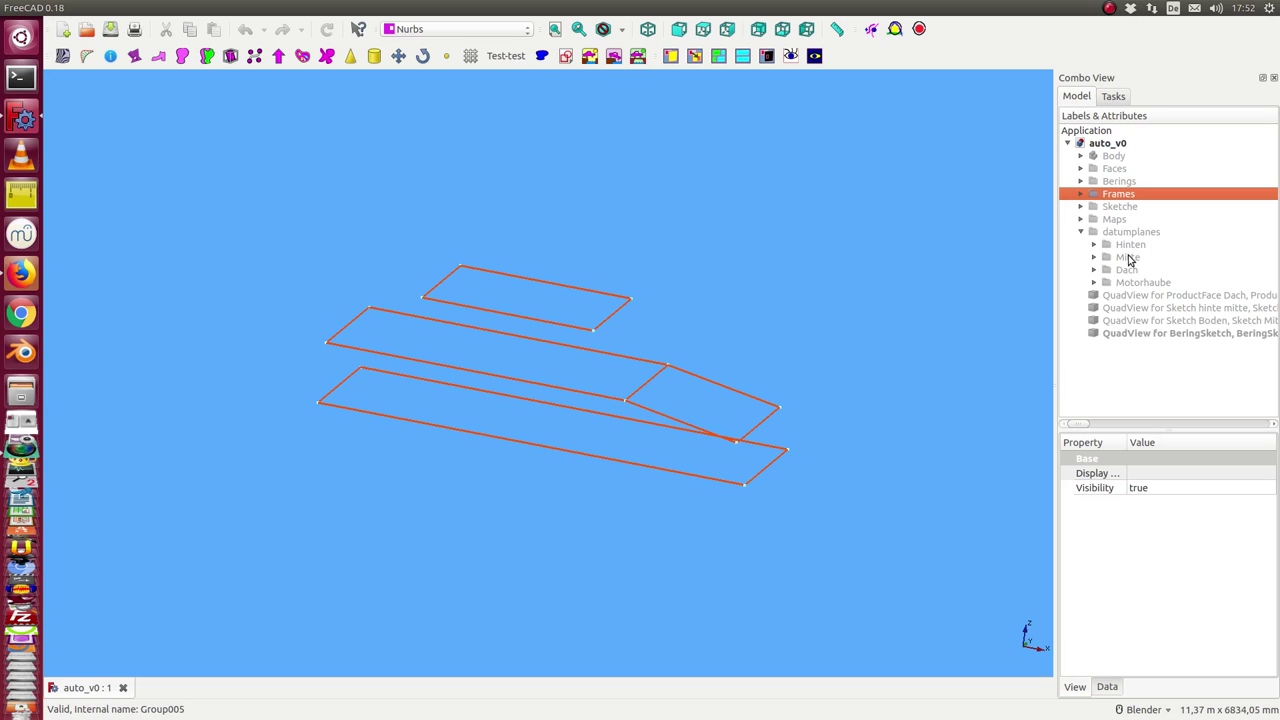
{"action": "left_click", "coordinate": [1121, 246]}
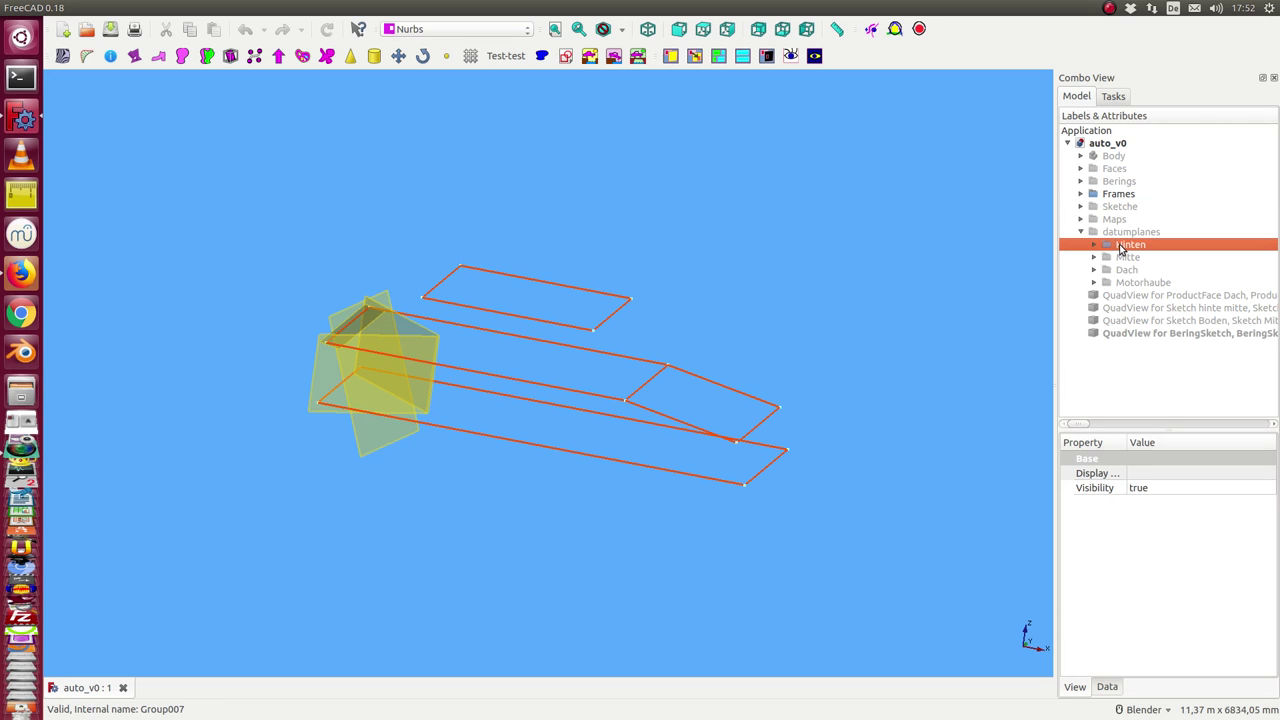
{"action": "key", "text": "space"}
{"action": "left_click", "coordinate": [1124, 258]}
{"action": "key", "text": "space"}
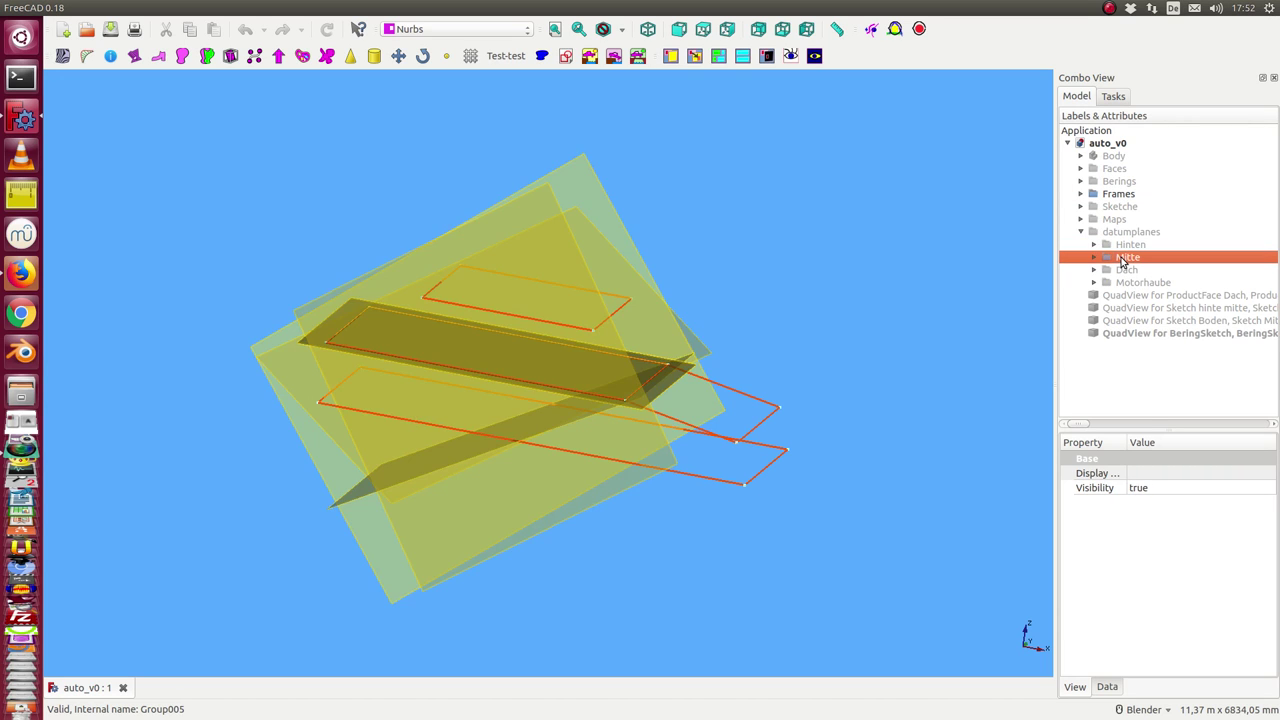
{"action": "key", "text": "space"}
{"action": "left_click", "coordinate": [1123, 271]}
{"action": "key", "text": "space"}
{"action": "key", "text": "space"}
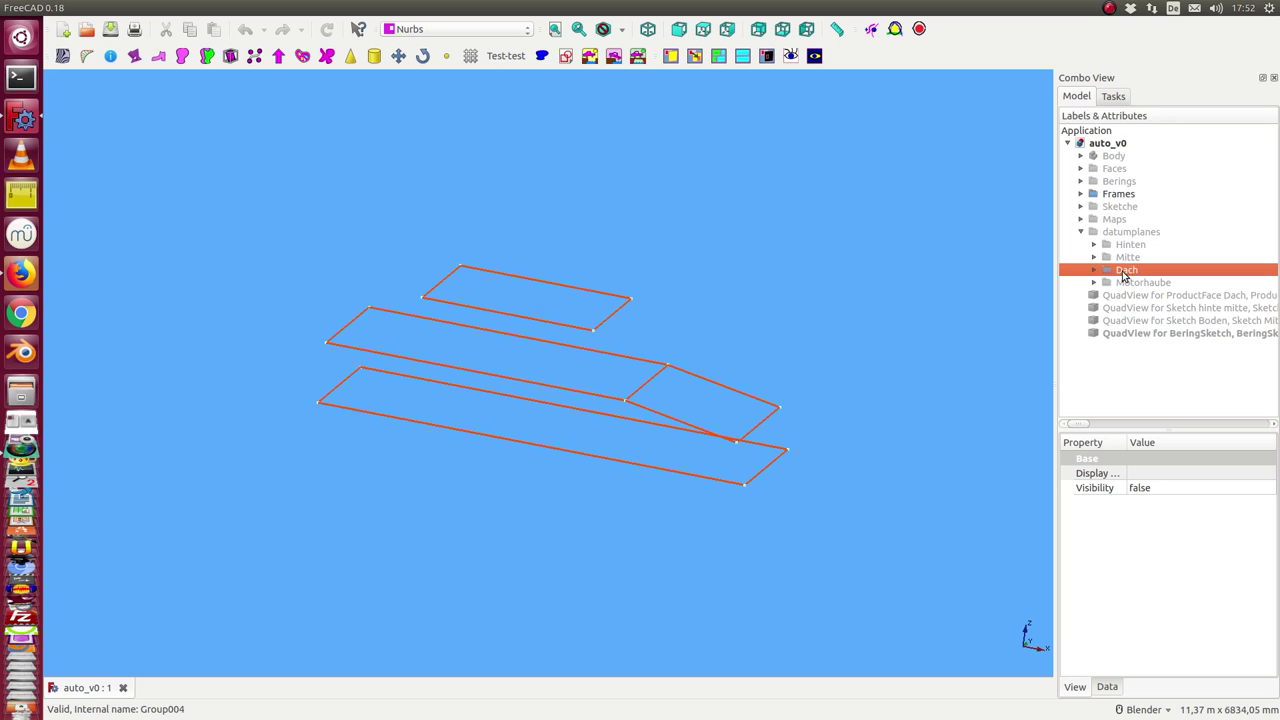
{"action": "left_click", "coordinate": [1125, 284]}
{"action": "key", "text": "space"}
{"action": "key", "text": "space"}
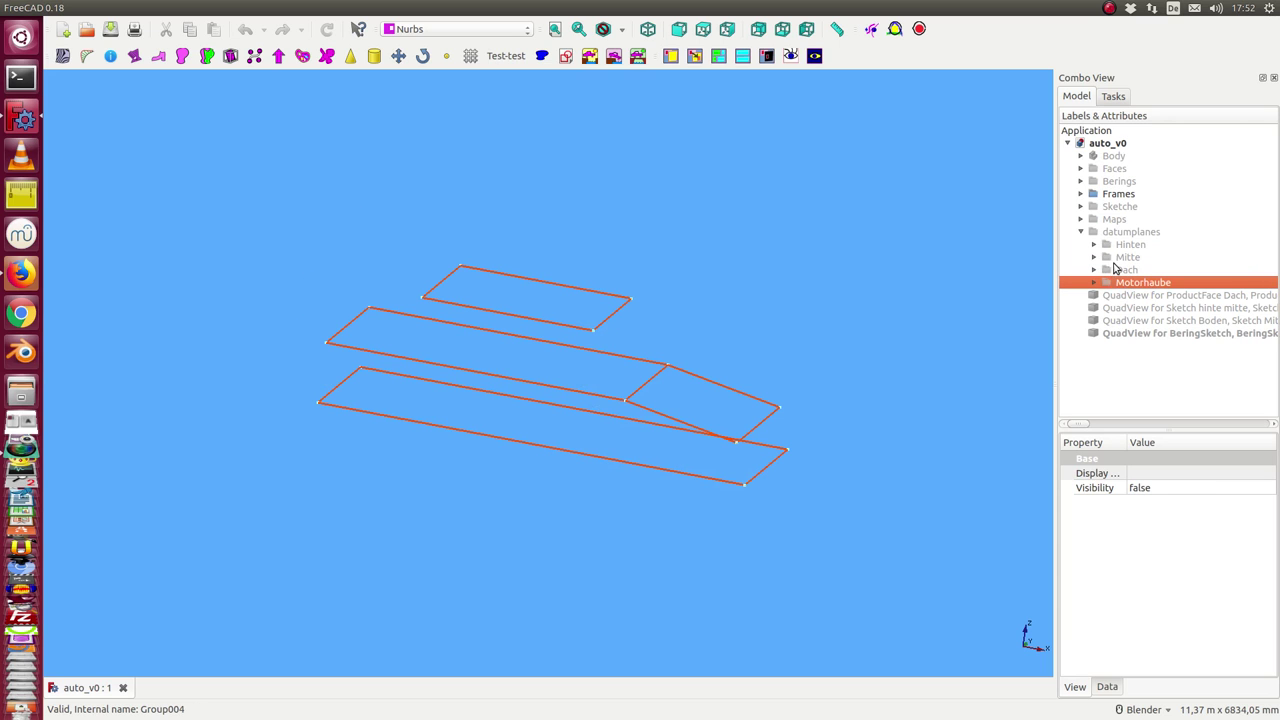
{"action": "left_click", "coordinate": [1081, 233]}
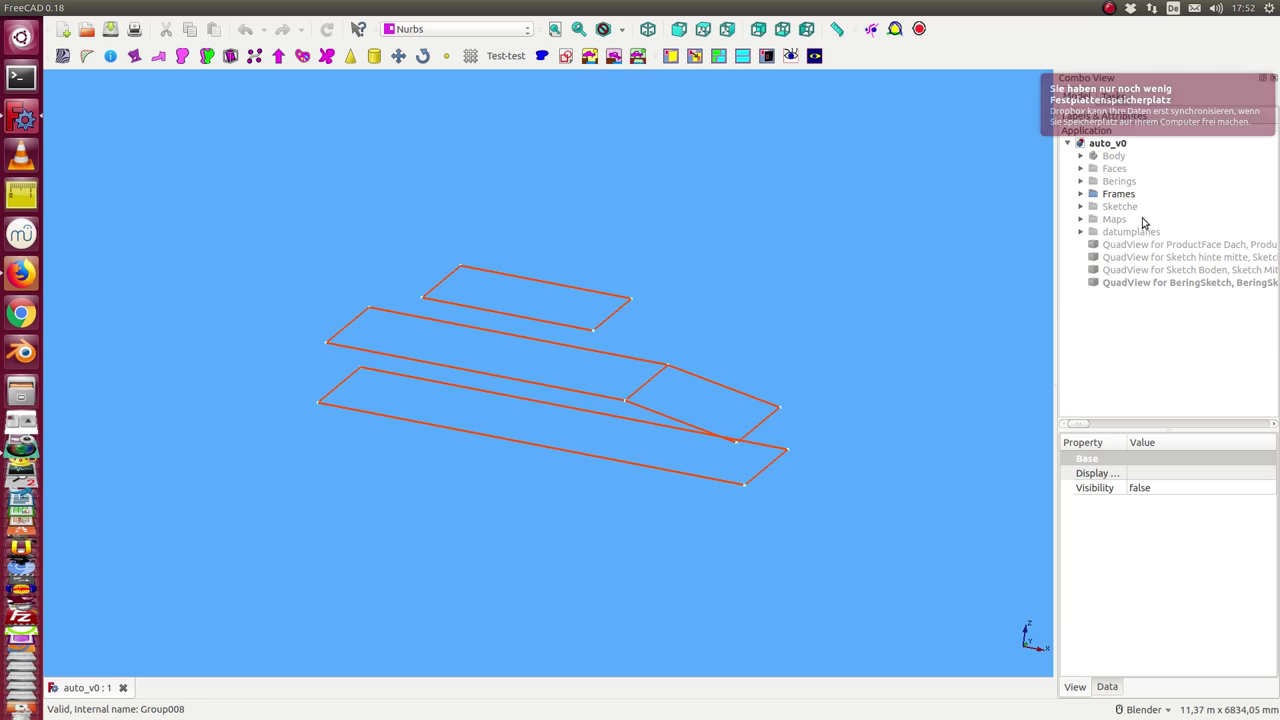
Show the Sketche group together with the frames
{"action": "left_click", "coordinate": [1120, 207]}
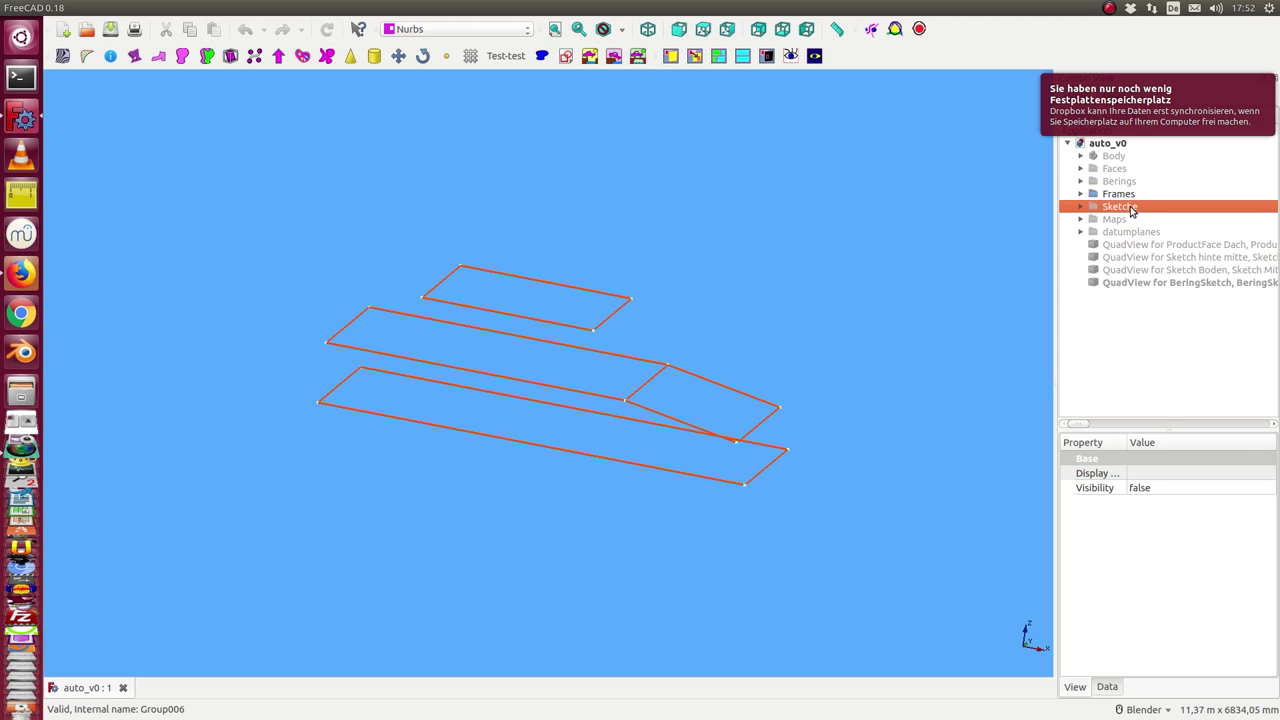
{"action": "key", "text": "space"}
{"action": "middle_click_drag", "start_coordinate": [866, 244], "coordinate": [775, 228]}
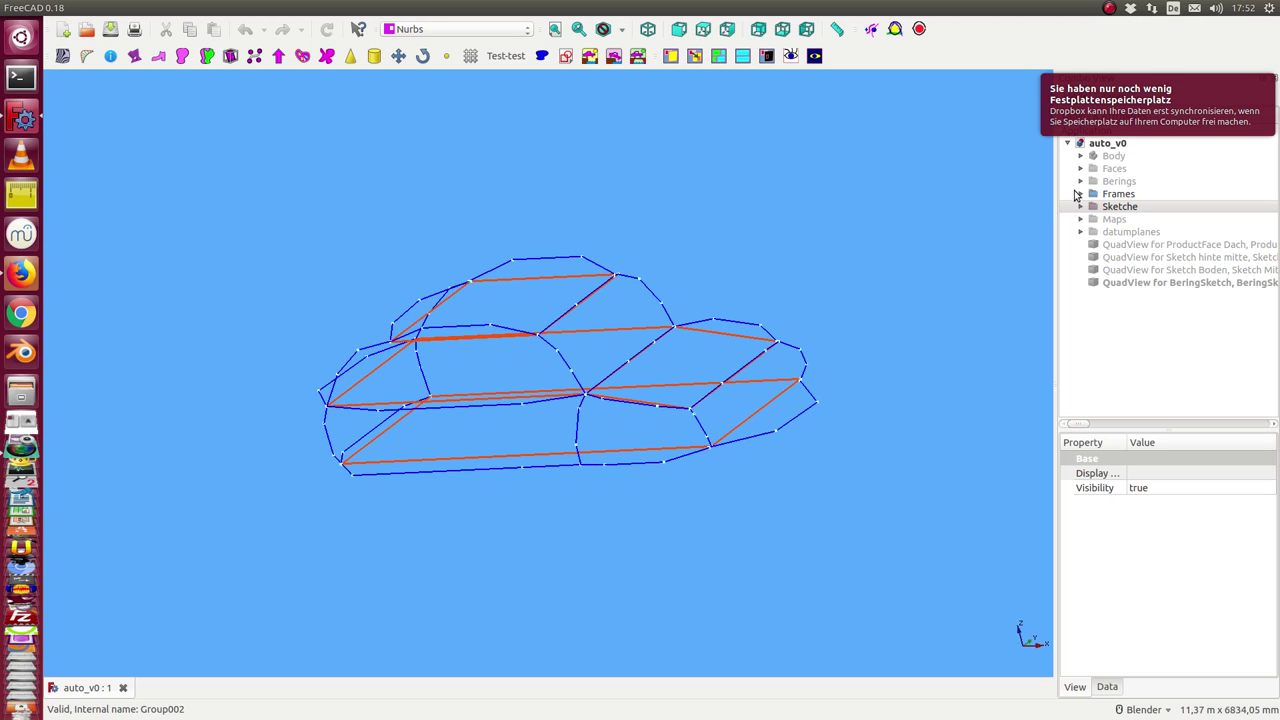
Show the Berings group and inspect its curves against the sketches and frames from several sides
{"action": "left_click", "coordinate": [1129, 185]}
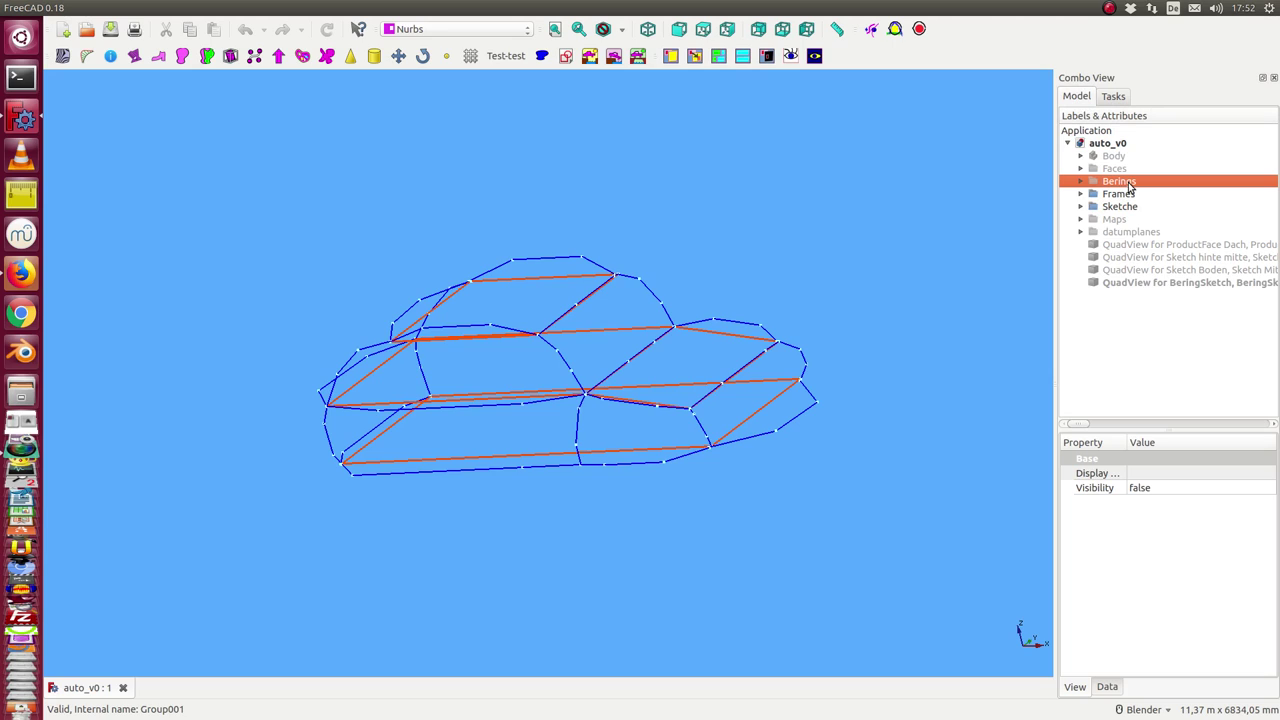
{"action": "key", "text": "space"}
{"action": "left_click", "coordinate": [866, 220]}
{"action": "middle_click_drag", "start_coordinate": [866, 220], "coordinate": [809, 269]}
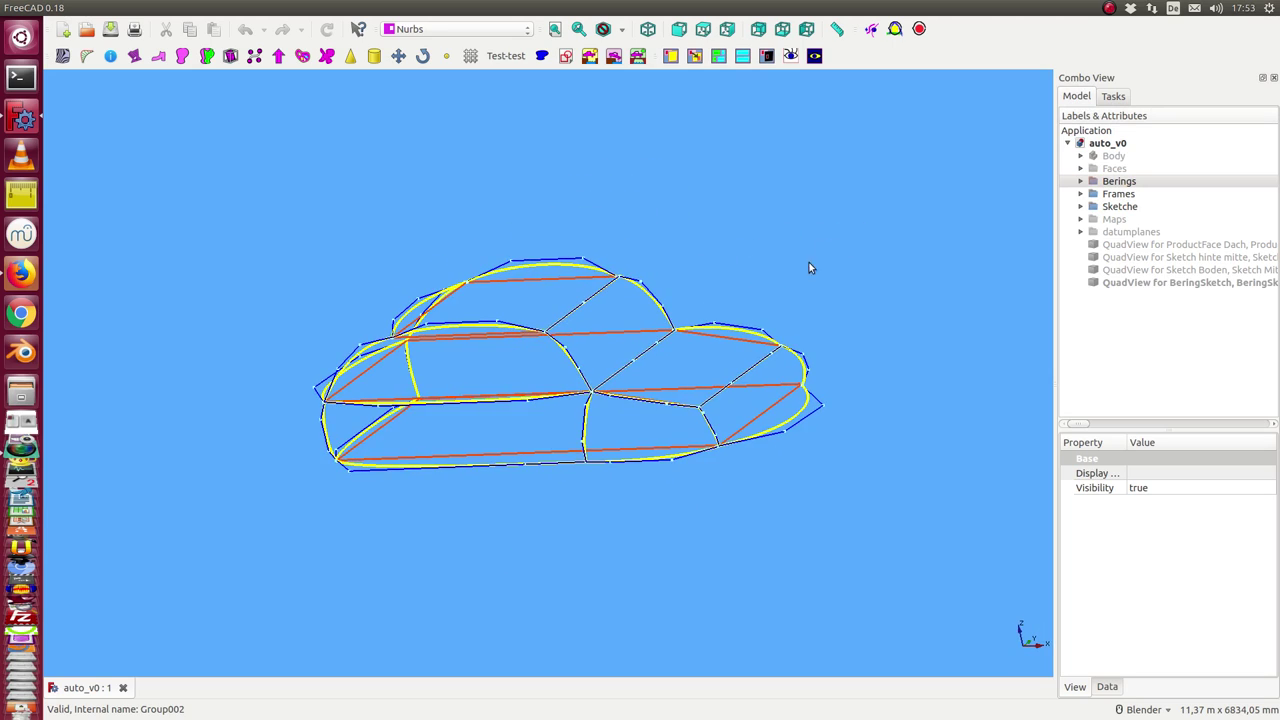
{"action": "mouse_move", "coordinate": [740, 333]}
{"action": "middle_mouse_down"}
{"action": "mouse_move", "coordinate": [751, 277]}
{"action": "mouse_move", "coordinate": [740, 337]}
{"action": "middle_mouse_up"}
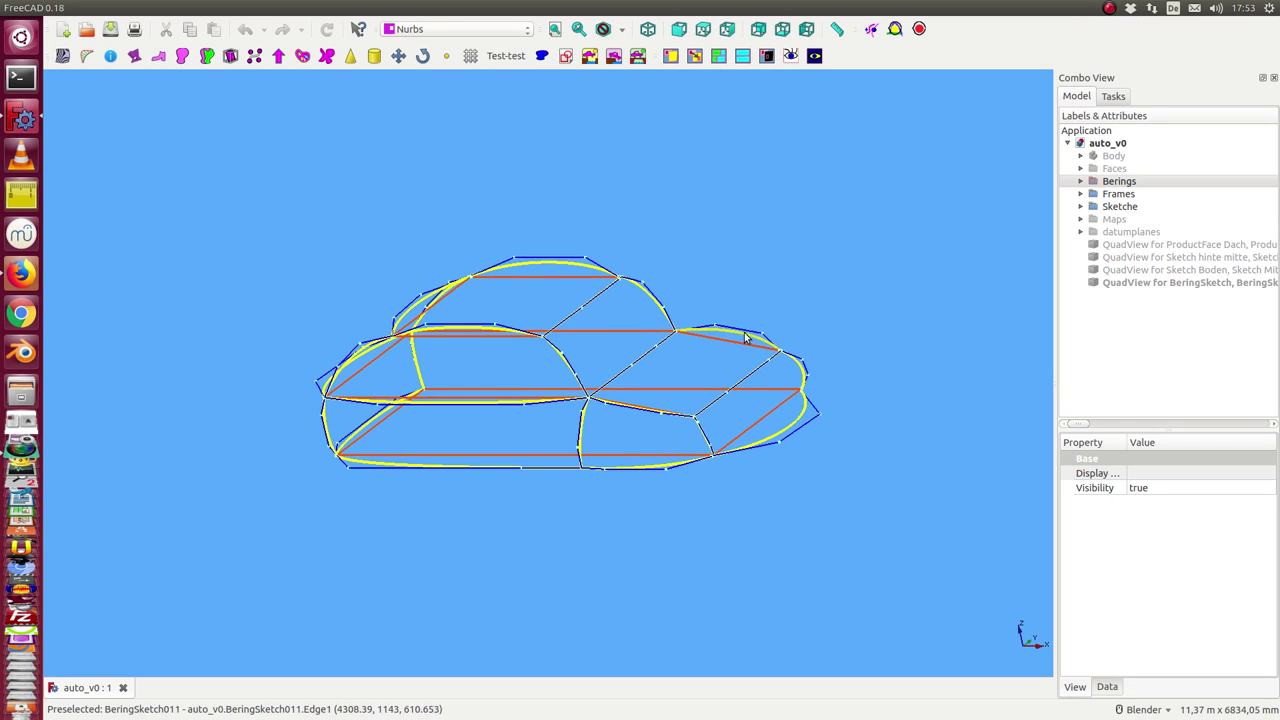
{"action": "middle_click_drag", "start_coordinate": [728, 328], "coordinate": [686, 331]}
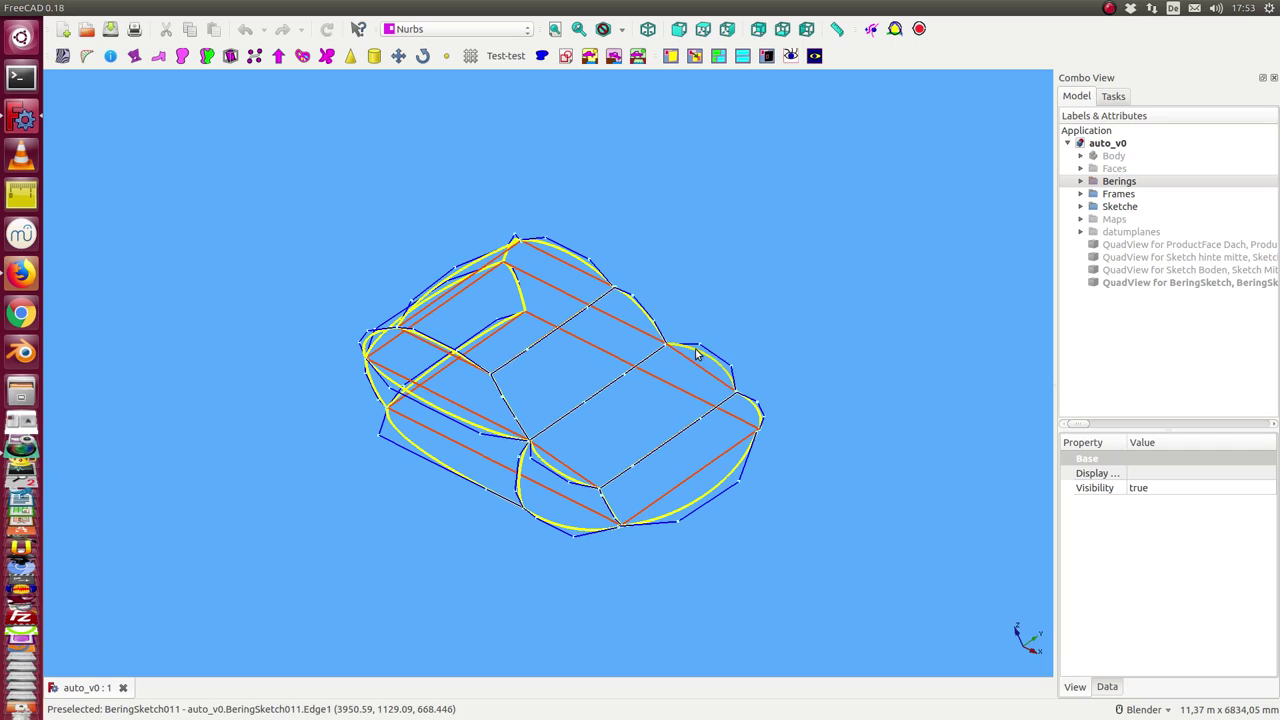
{"action": "middle_click_drag", "start_coordinate": [782, 324], "coordinate": [430, 270]}
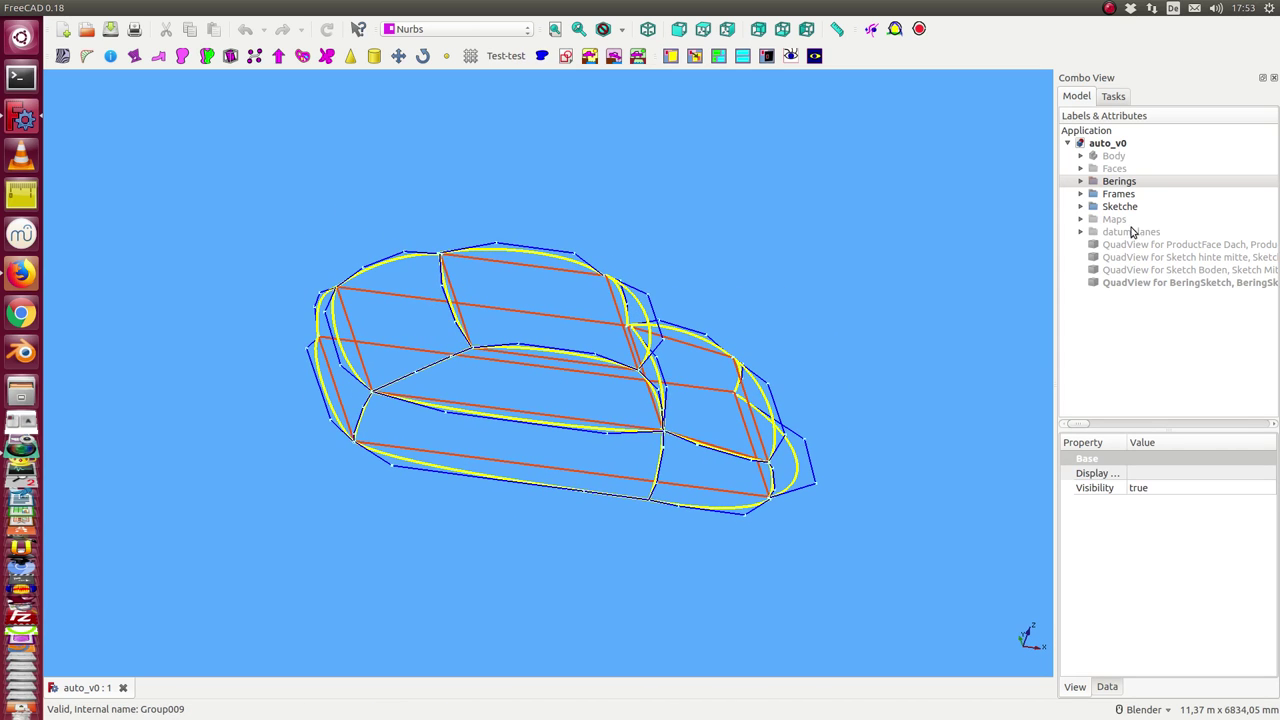
Hide the Sketche group and show the Faces group over the Berings curves and frames
{"action": "left_click", "coordinate": [1121, 206]}
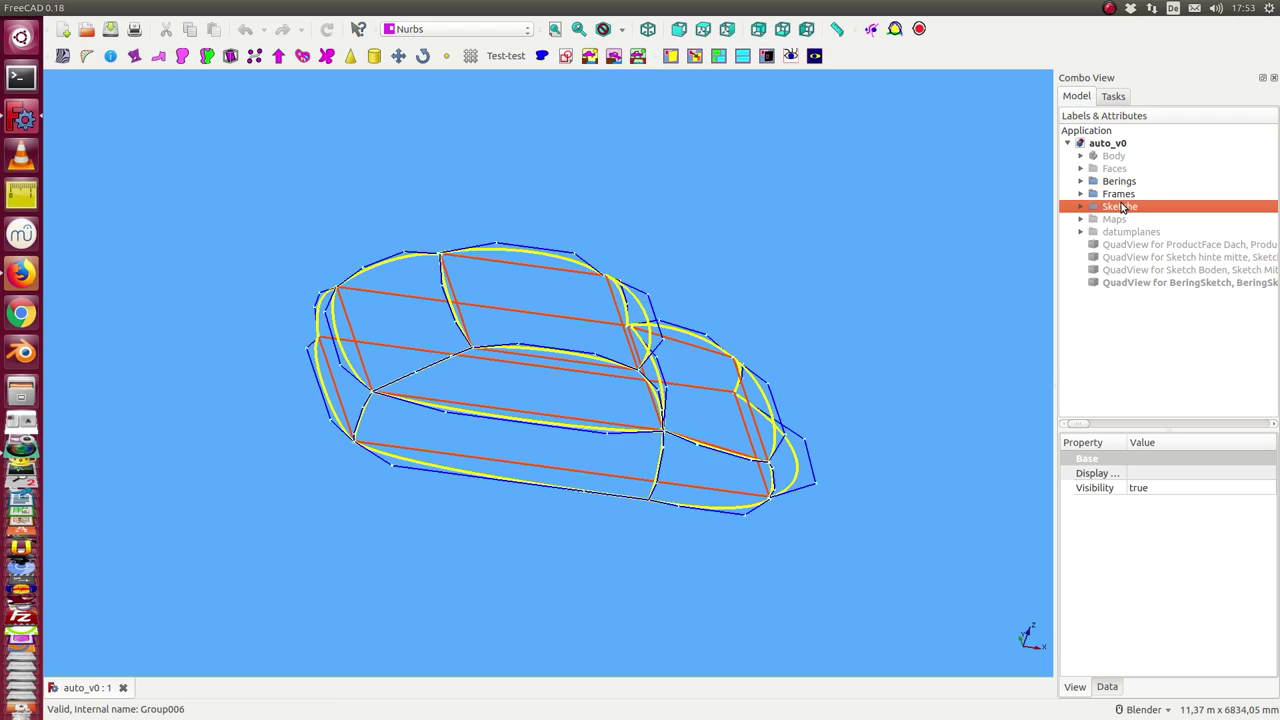
{"action": "key", "text": "space"}
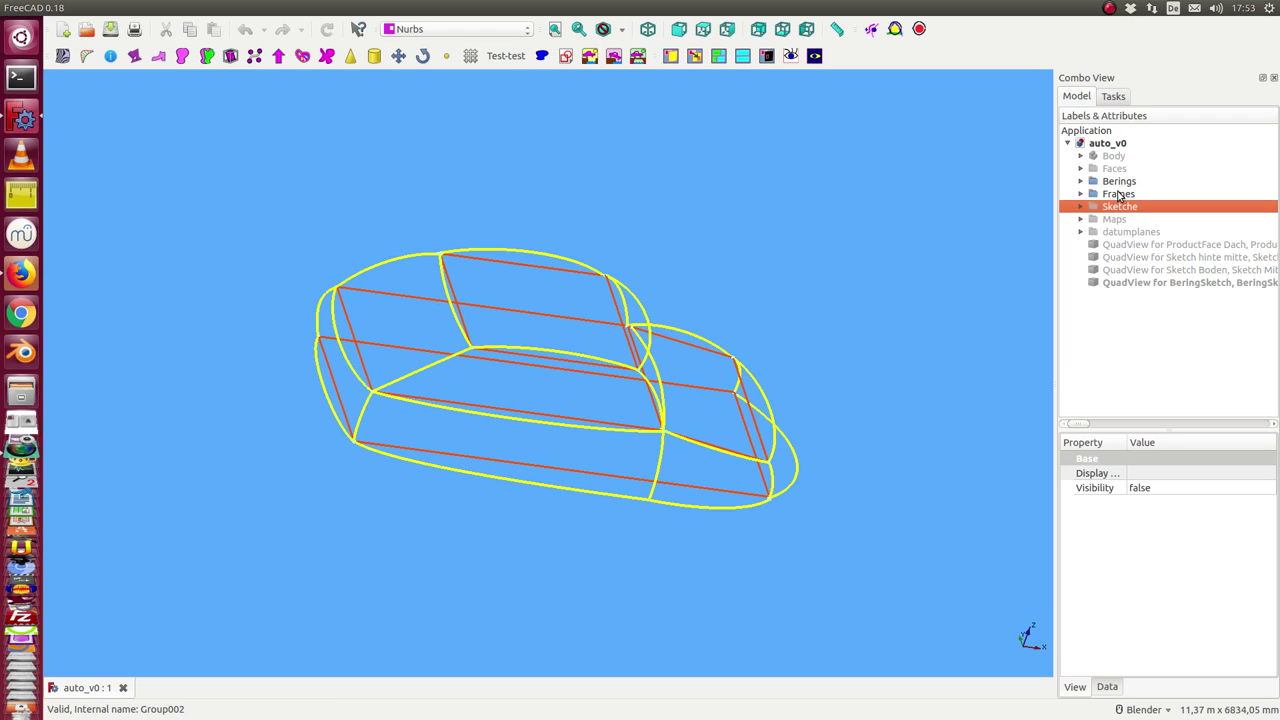
{"action": "left_click", "coordinate": [1113, 169]}
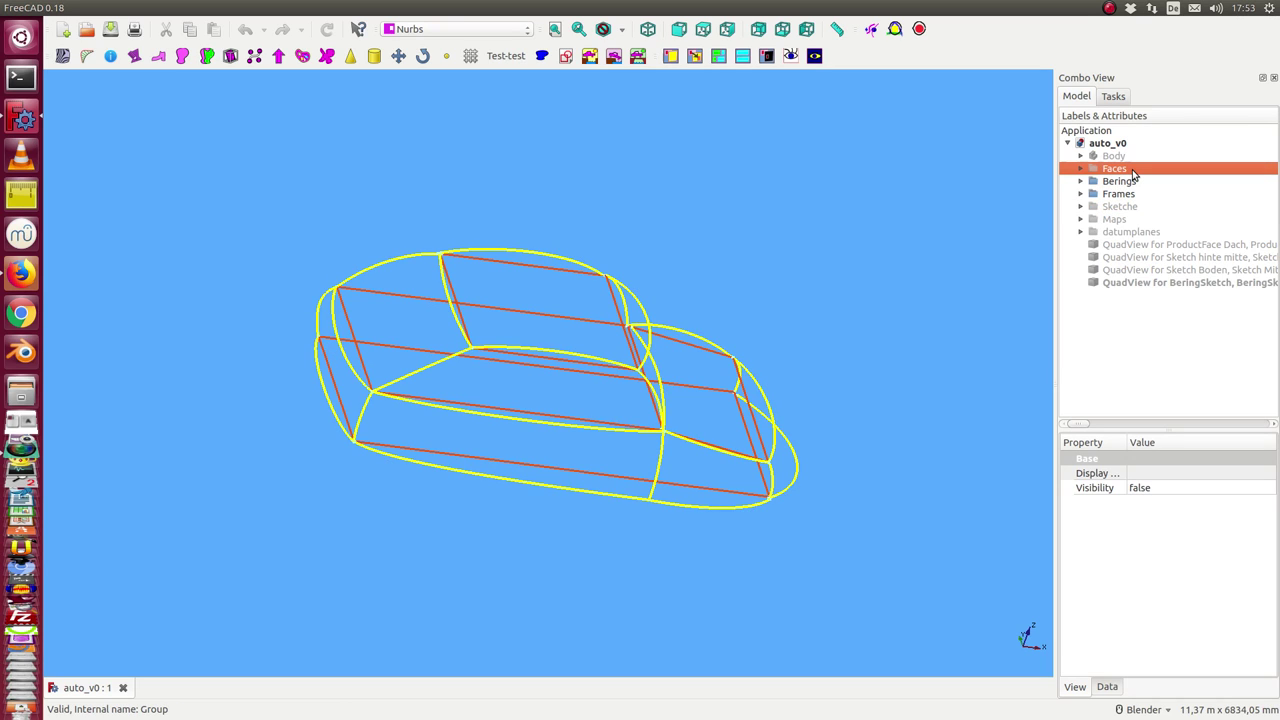
{"action": "key", "text": "space"}
{"action": "middle_click_drag", "start_coordinate": [1049, 222], "coordinate": [430, 470]}
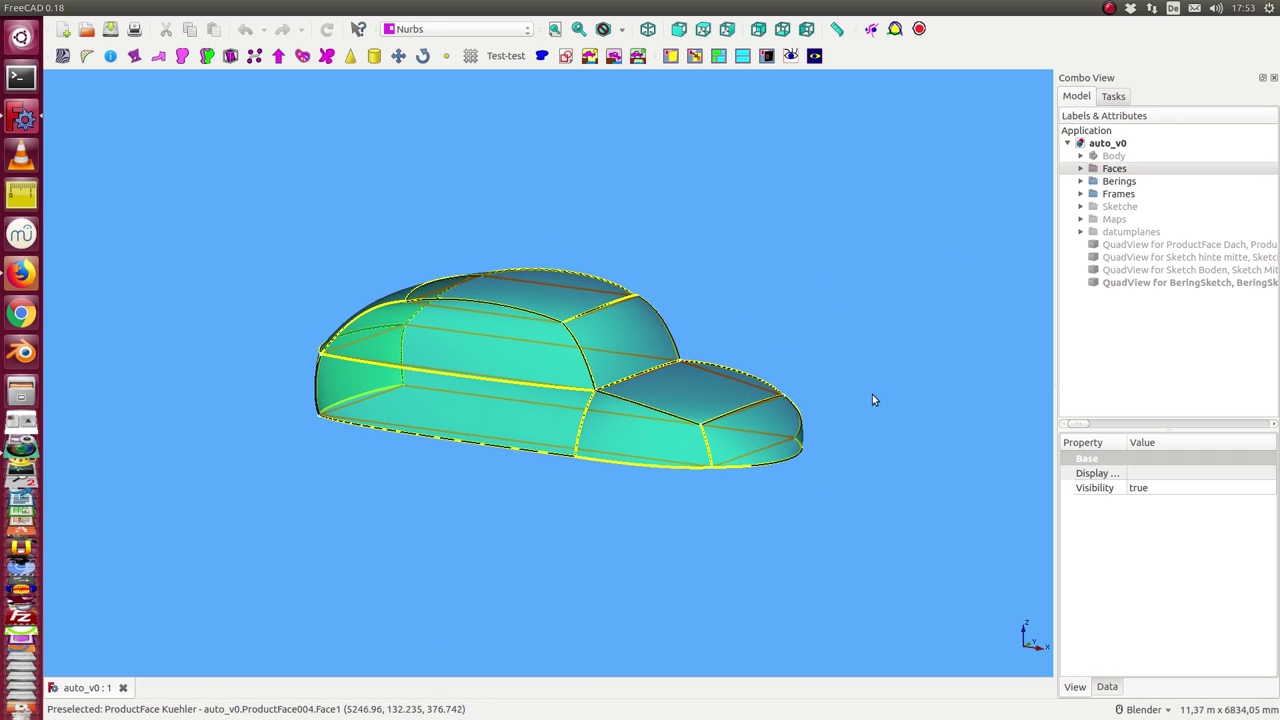
Show the Maps group and inspect the grid lines on the car's faces up close
{"action": "left_click", "coordinate": [1112, 219]}
{"action": "key", "text": "space"}
{"action": "middle_click_drag", "start_coordinate": [870, 315], "coordinate": [710, 290]}
{"action": "scroll", "coordinate": [869, 315], "scroll_direction": "up", "scroll_amount": 3}
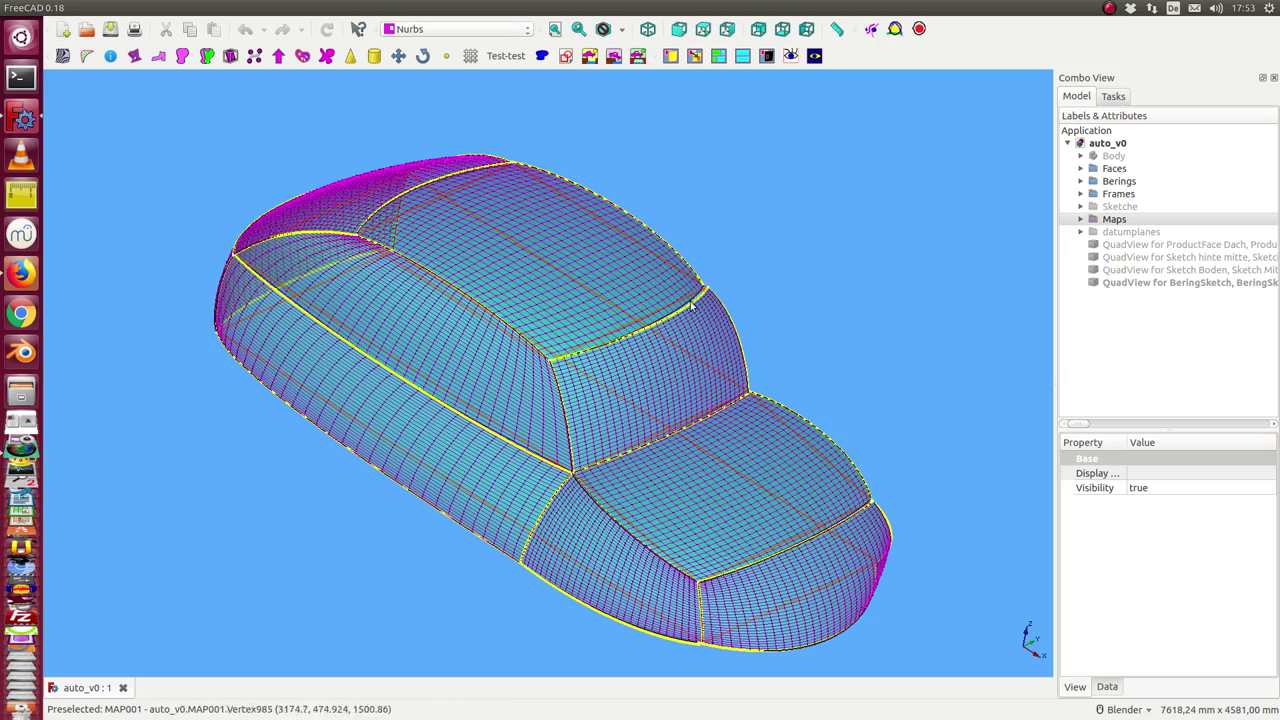
{"action": "middle_click_drag", "start_coordinate": [760, 212], "coordinate": [411, 576]}
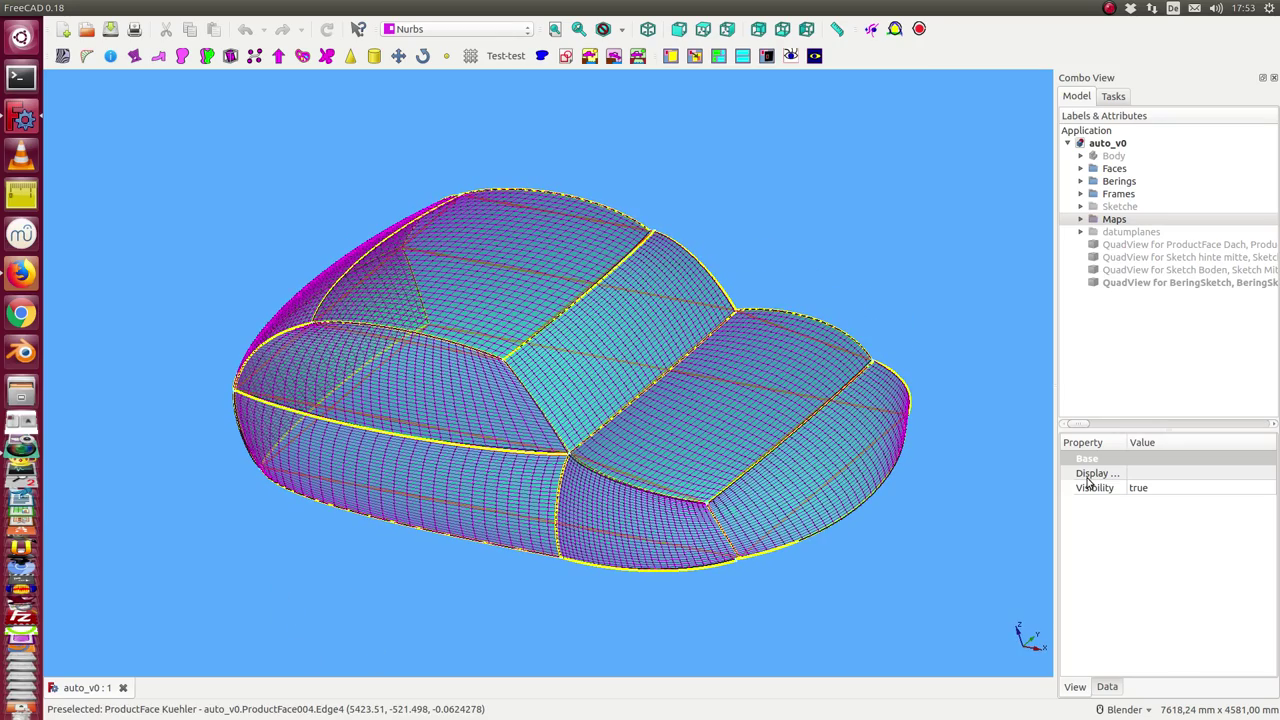
Turn the Sketche group's visibility back on over the faces and maps
{"action": "left_click", "coordinate": [1126, 248]}
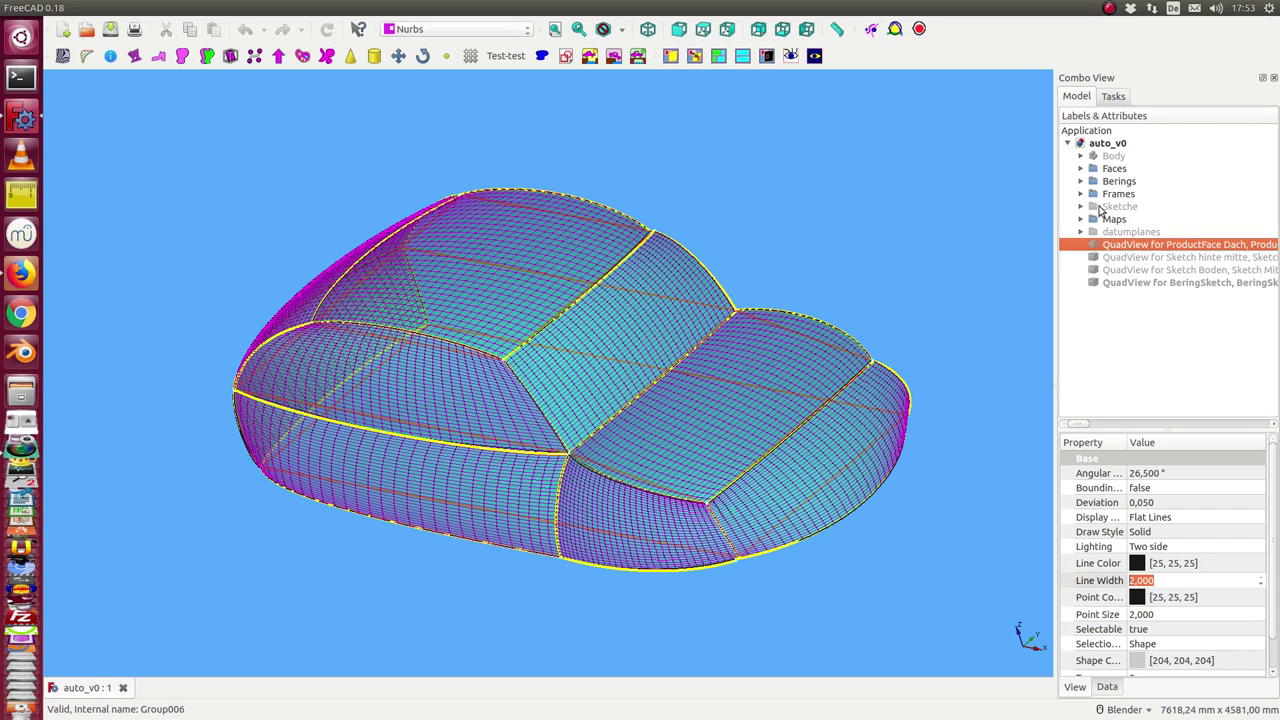
{"action": "left_click", "coordinate": [1110, 208]}
{"action": "key", "text": "space"}
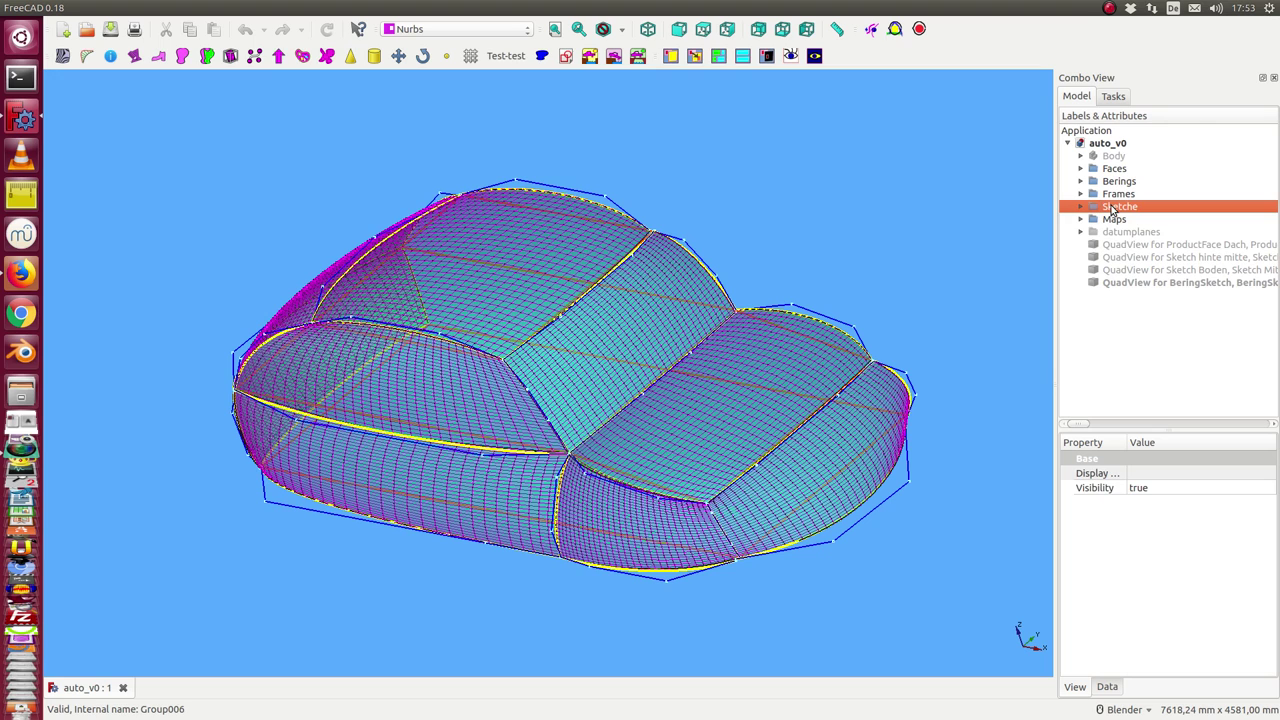
Turn on the quad views for the ProductFace surfaces and for the sketches starting with Sketch hinte mitte
{"action": "left_click", "coordinate": [1126, 248]}
{"action": "key", "text": "space"}
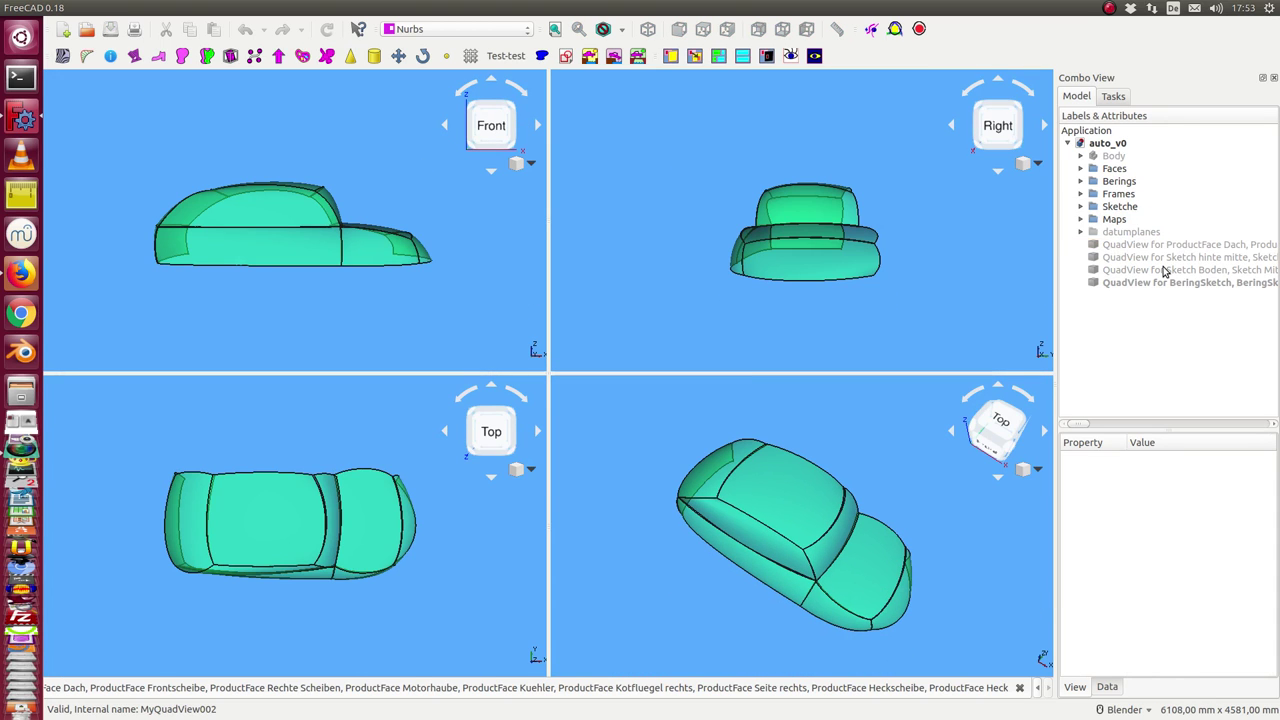
{"action": "left_click", "coordinate": [1144, 258]}
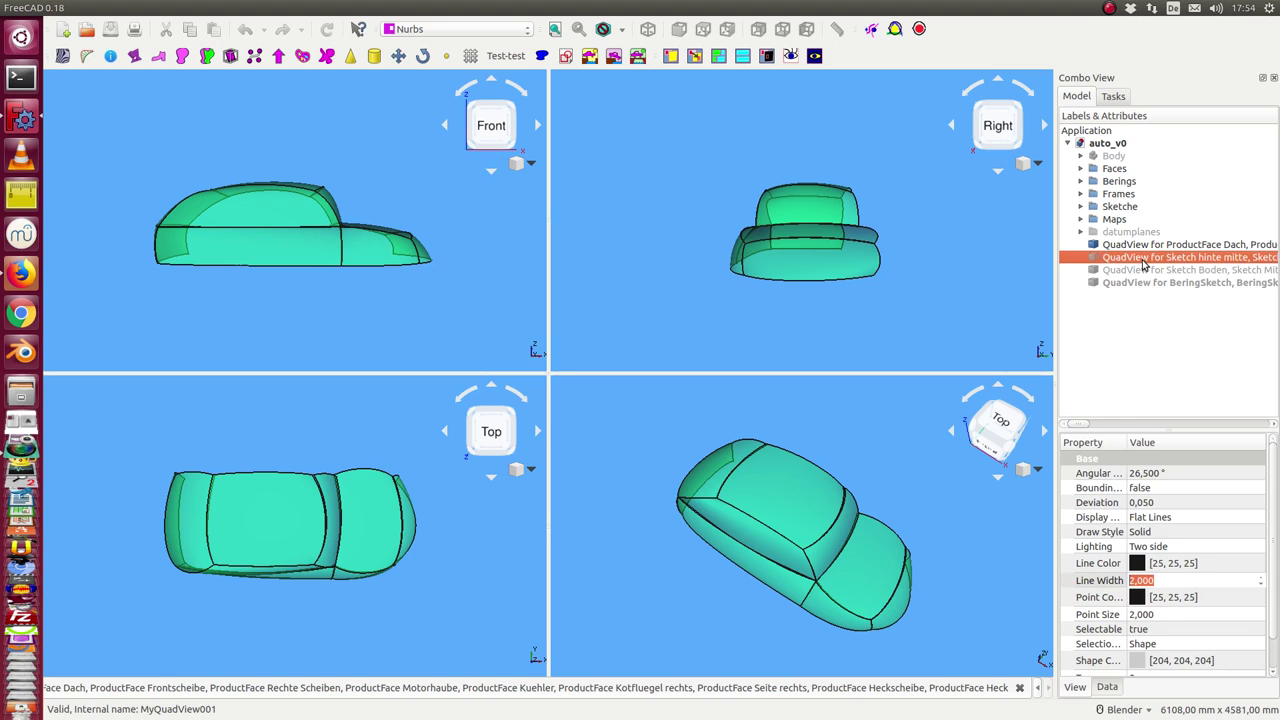
{"action": "key", "text": "space"}
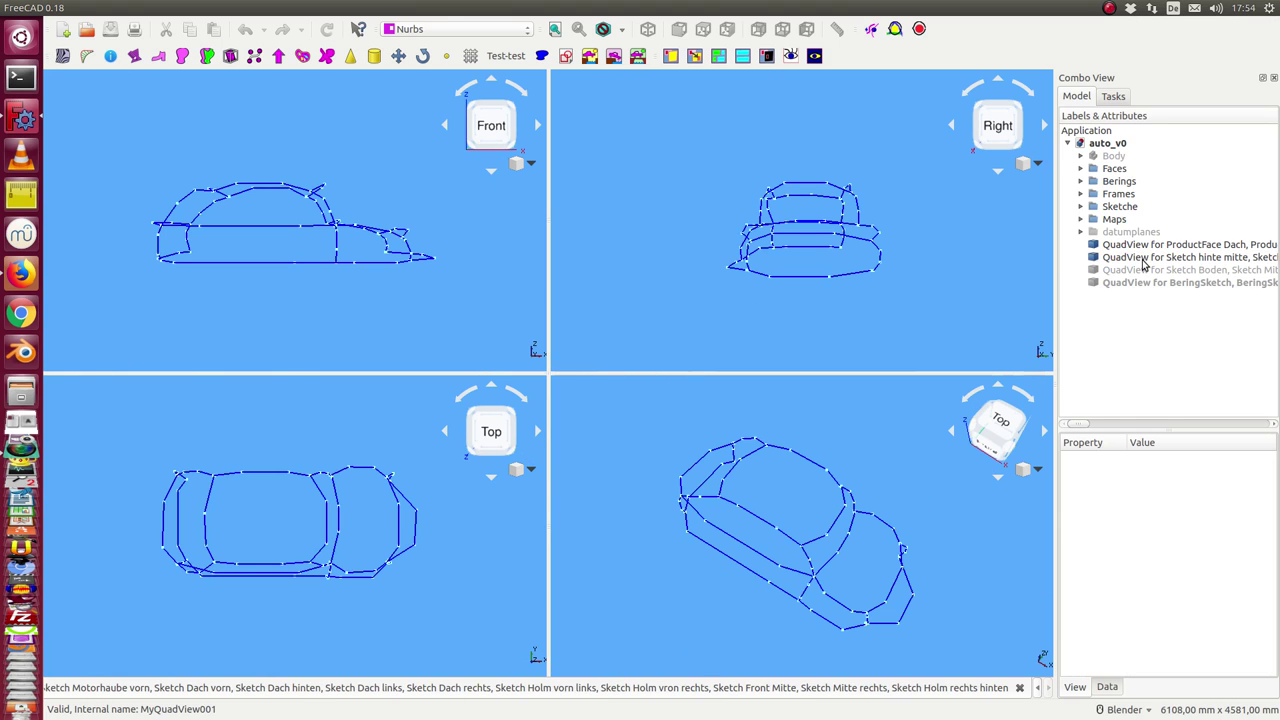
Turn on the quad views for the frame sketches starting with Sketch Boden and for the BeringSketch curves
{"action": "left_click", "coordinate": [1137, 271]}
{"action": "key", "text": "space"}
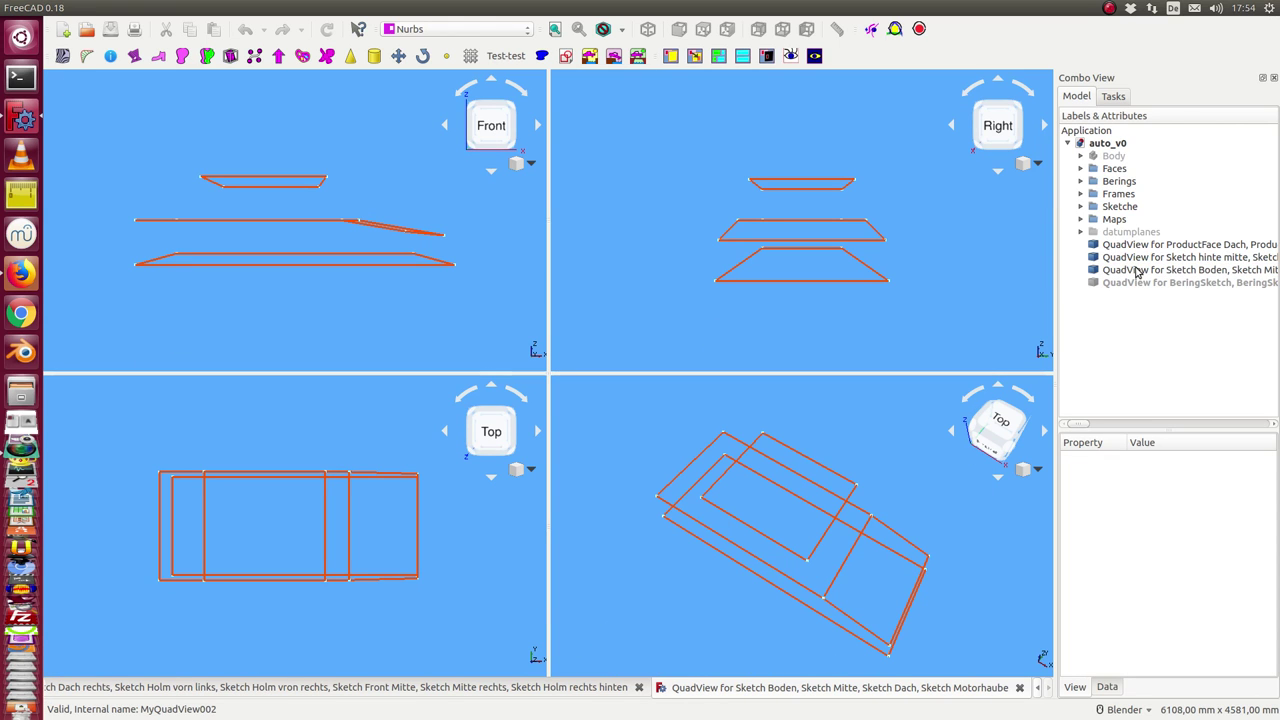
{"action": "left_click", "coordinate": [1145, 284]}
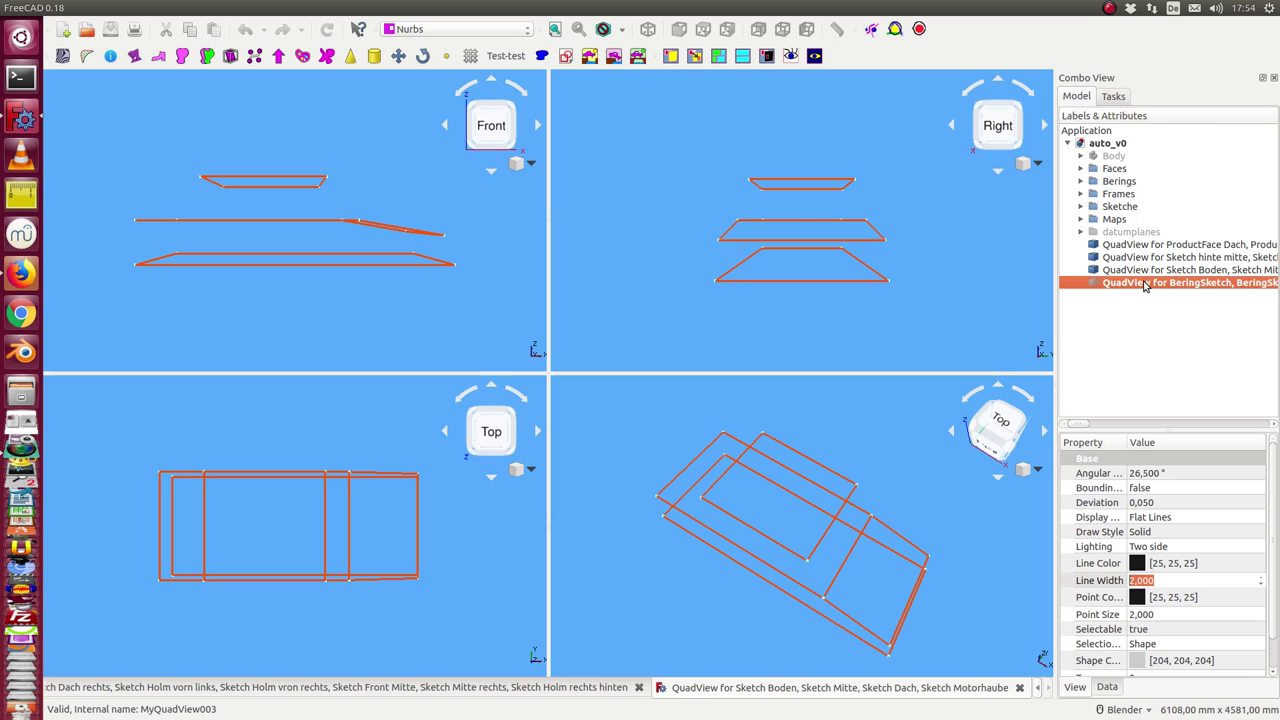
{"action": "key", "text": "space"}
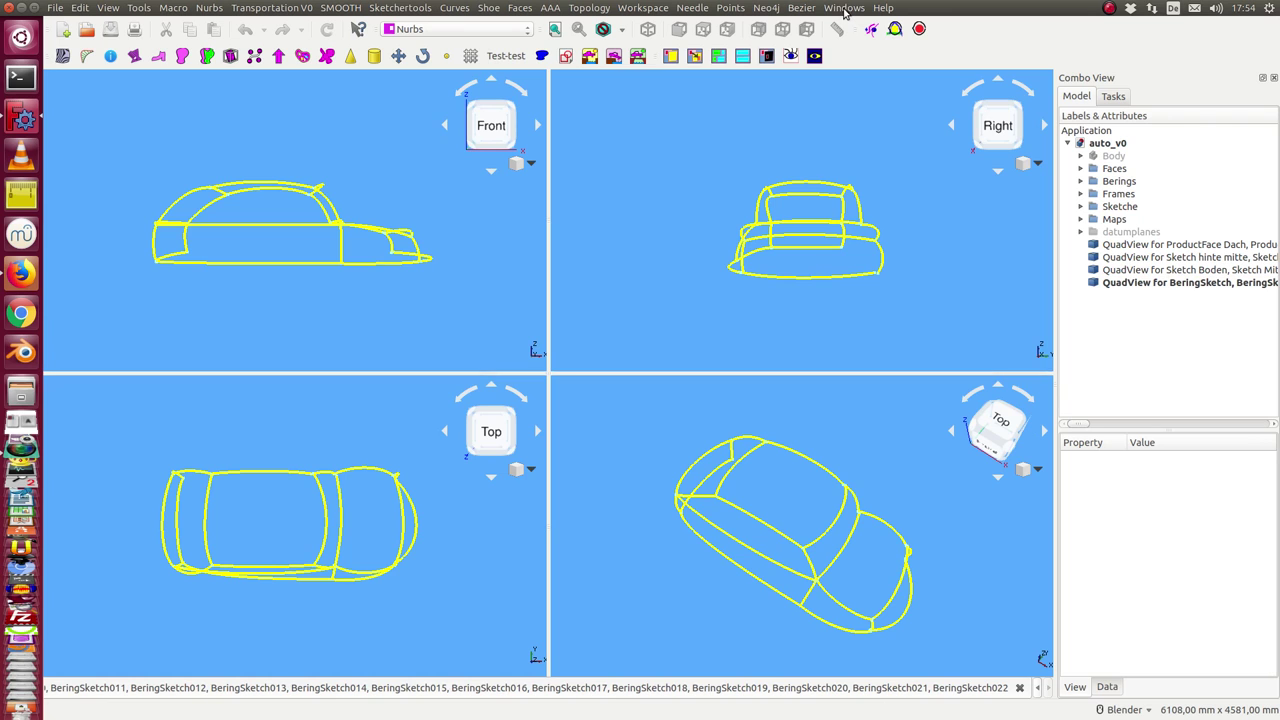
Tile the open view windows and turn off the visibility of all four QuadView objects
{"action": "left_click", "coordinate": [845, 8]}
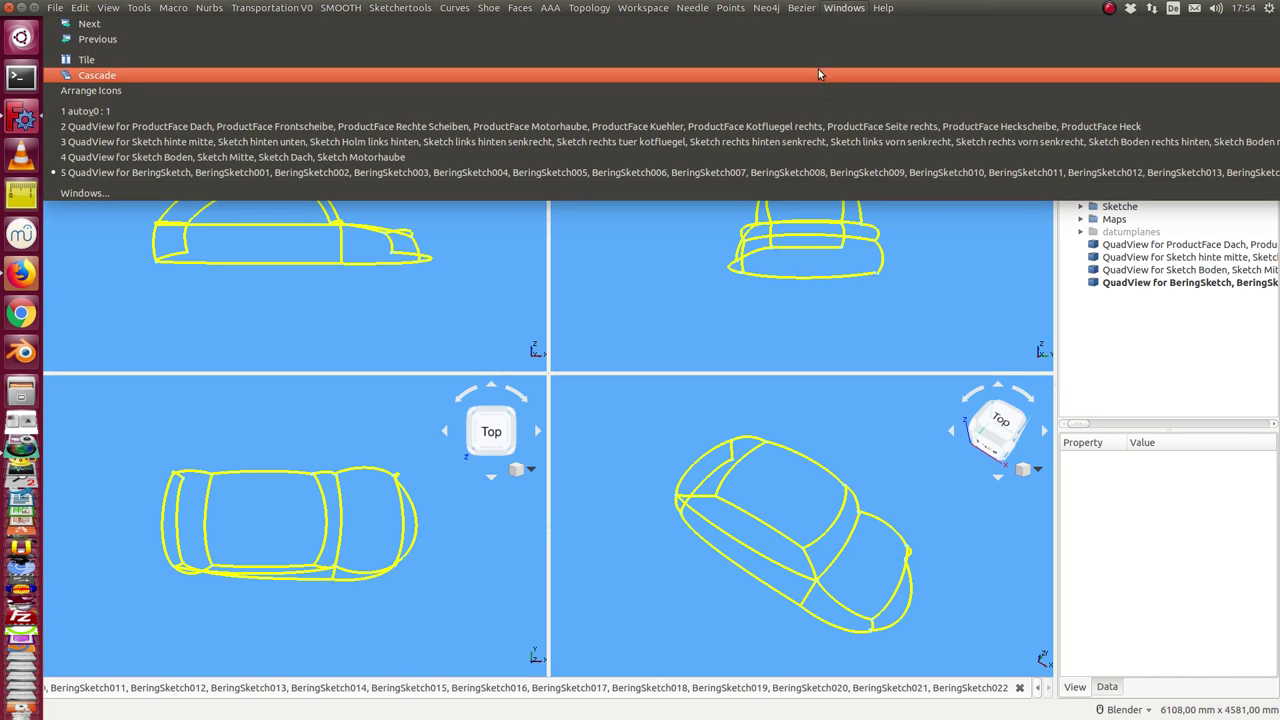
{"action": "left_click", "coordinate": [815, 62]}
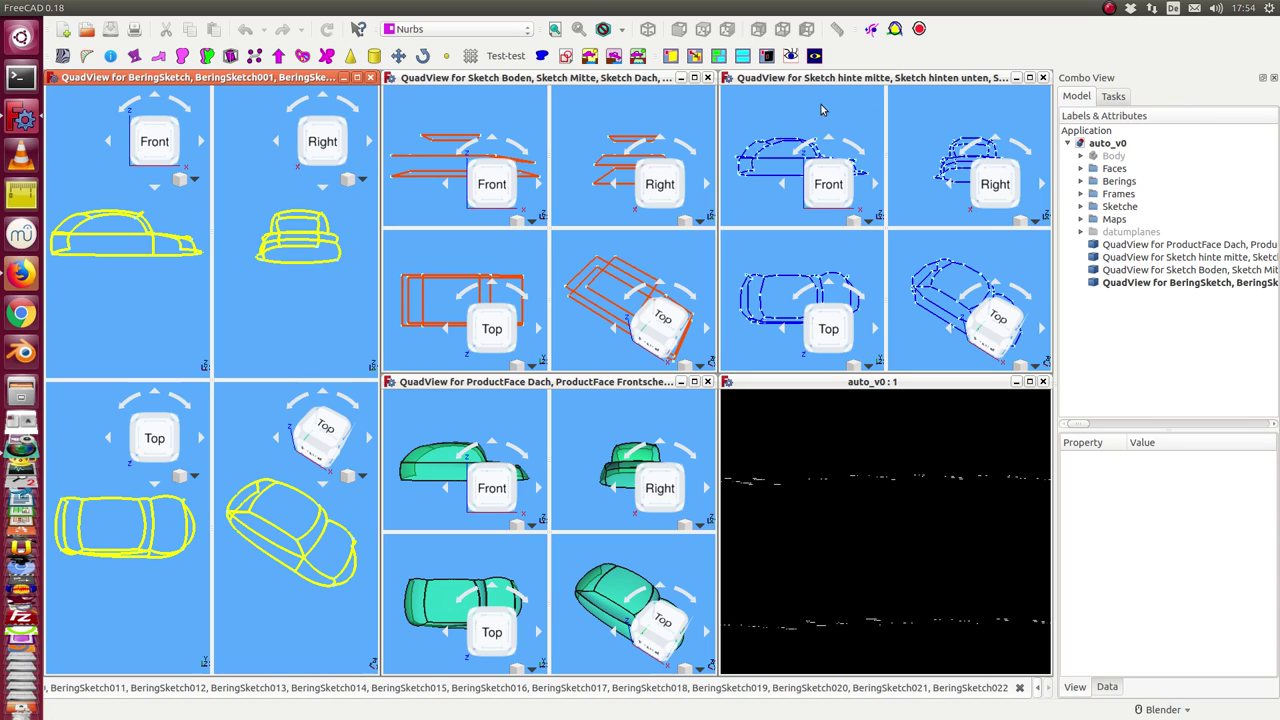
{"action": "left_click", "coordinate": [1122, 244]}
{"action": "key", "text": "space"}
{"action": "left_click", "coordinate": [1120, 257]}
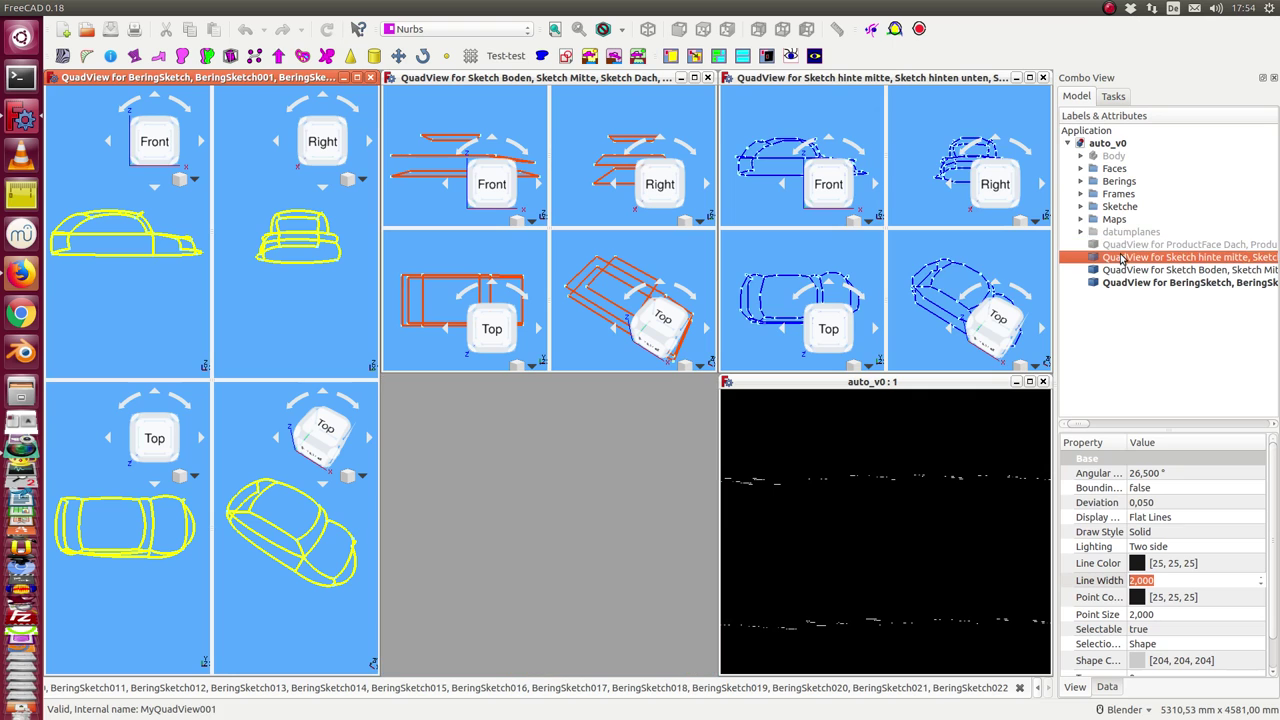
{"action": "key", "text": "space"}
{"action": "left_click", "coordinate": [1118, 270]}
{"action": "key", "text": "space"}
{"action": "left_click", "coordinate": [1117, 282]}
{"action": "key", "text": "space"}
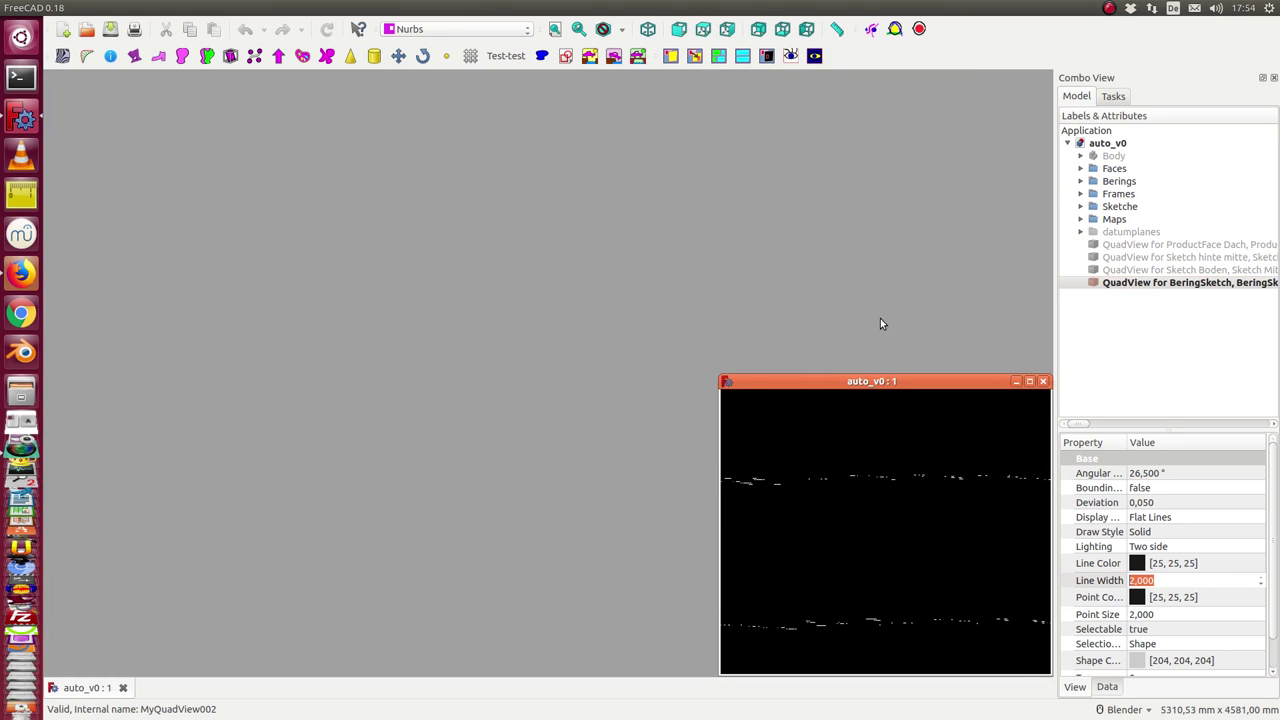
Create a new 3D view of auto_v0, close the old black view and maximize the new one
{"action": "left_click", "coordinate": [110, 8]}
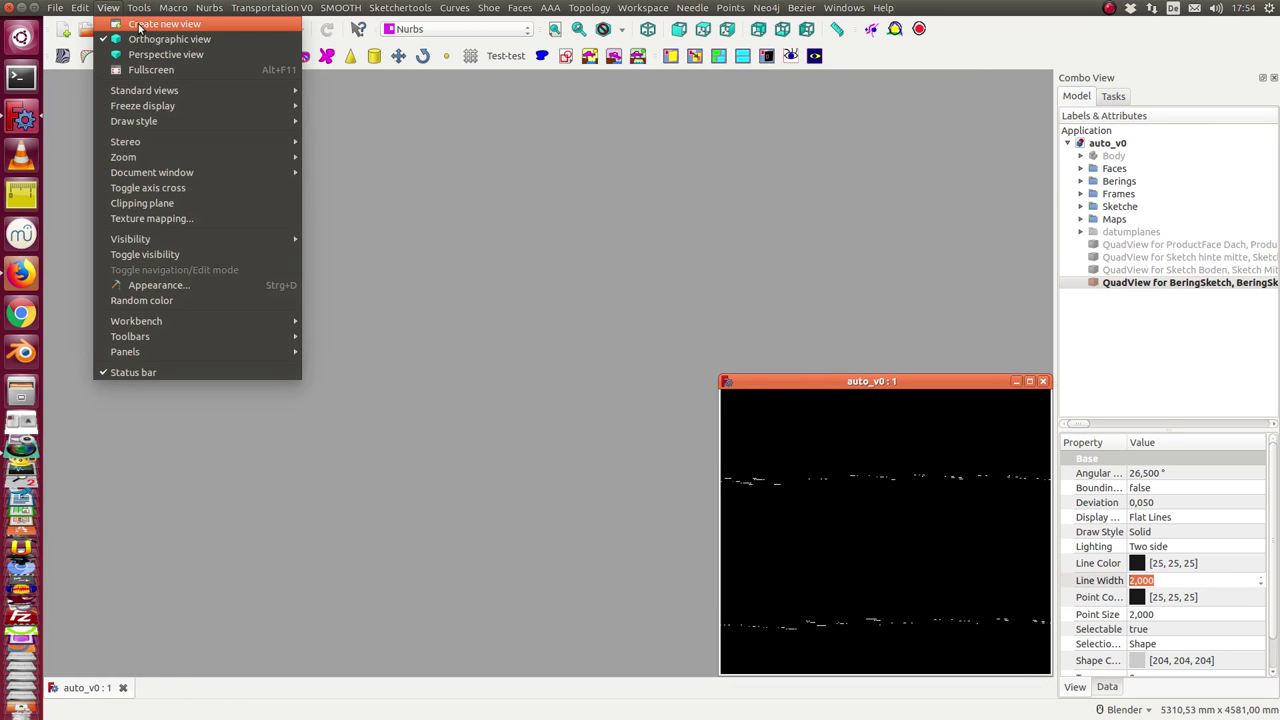
{"action": "left_click", "coordinate": [143, 24]}
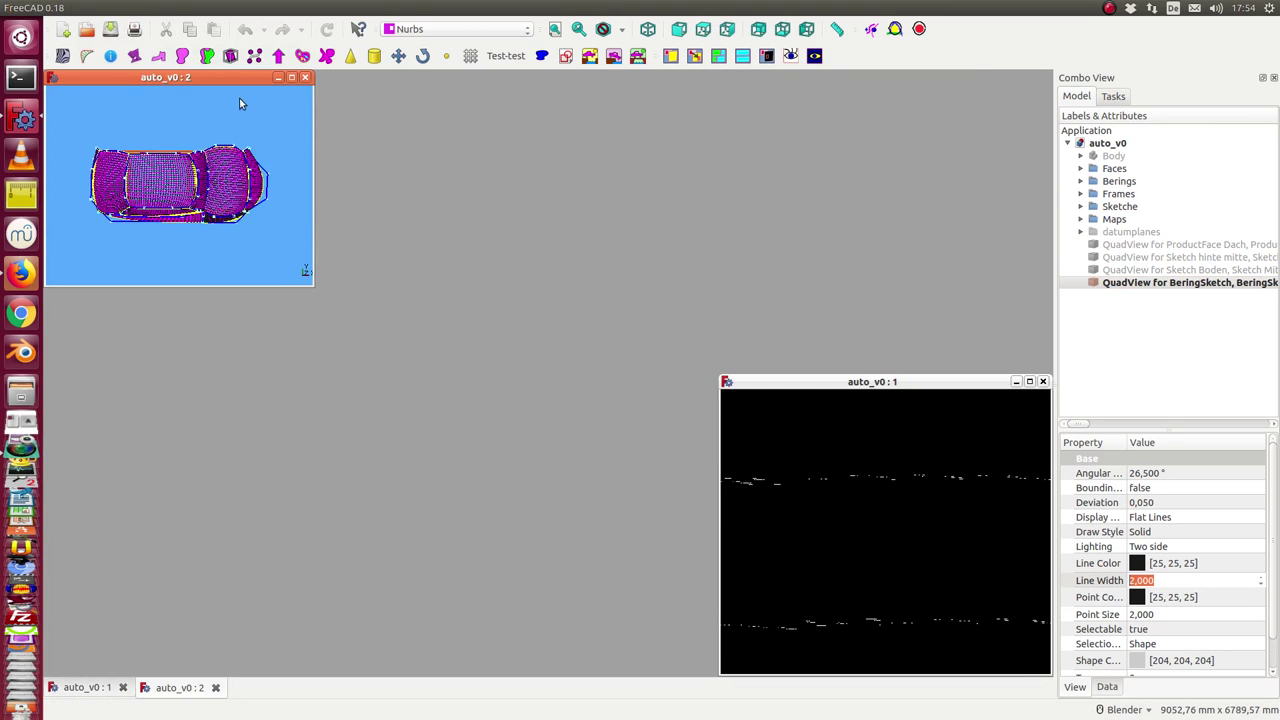
{"action": "left_click", "coordinate": [1043, 381]}
{"action": "left_click", "coordinate": [291, 77]}
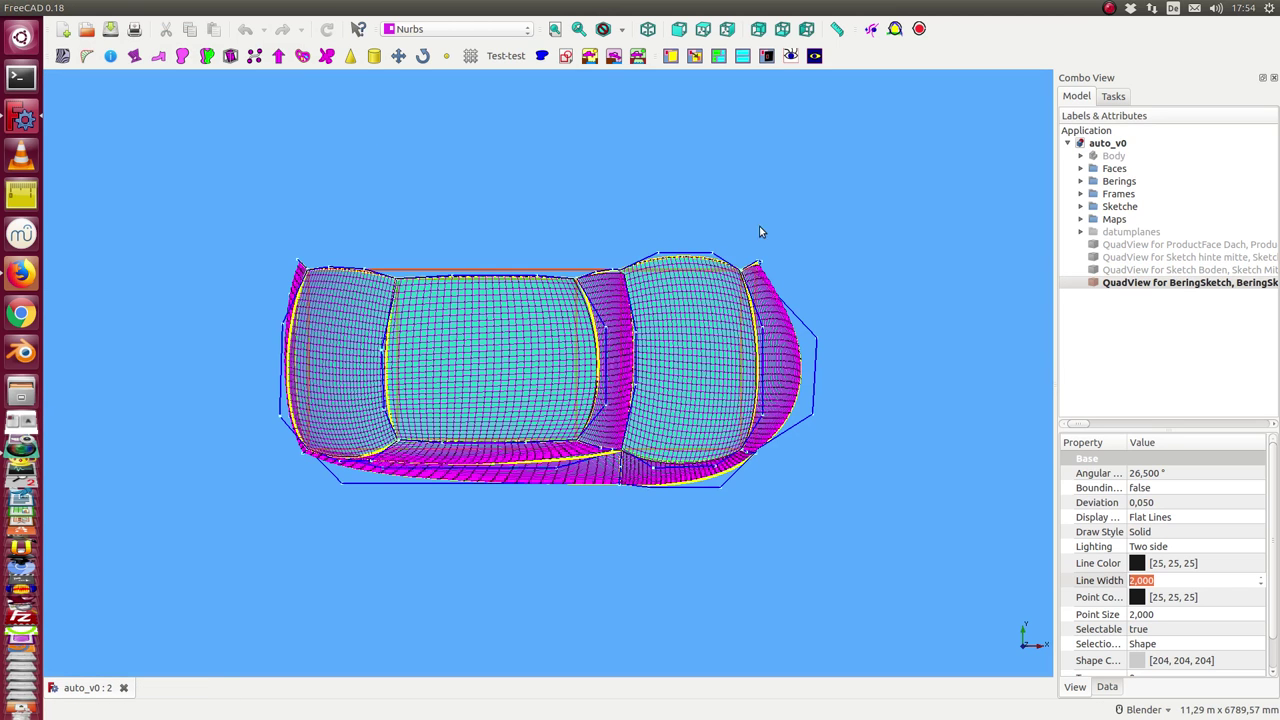
Hide the Maps, Faces and Frames groups and view the remaining sketches and Bering curves at an angle
{"action": "left_click", "coordinate": [1115, 220]}
{"action": "key", "text": "space"}
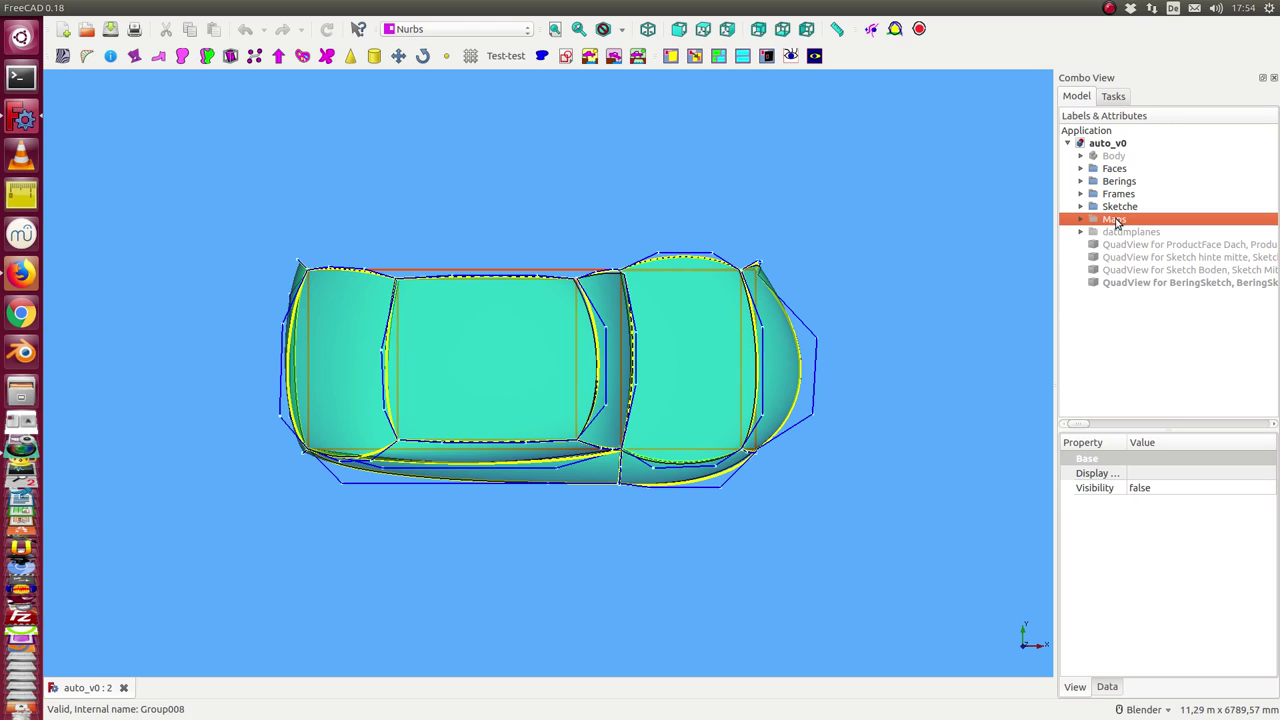
{"action": "left_click", "coordinate": [1115, 169]}
{"action": "key", "text": "space"}
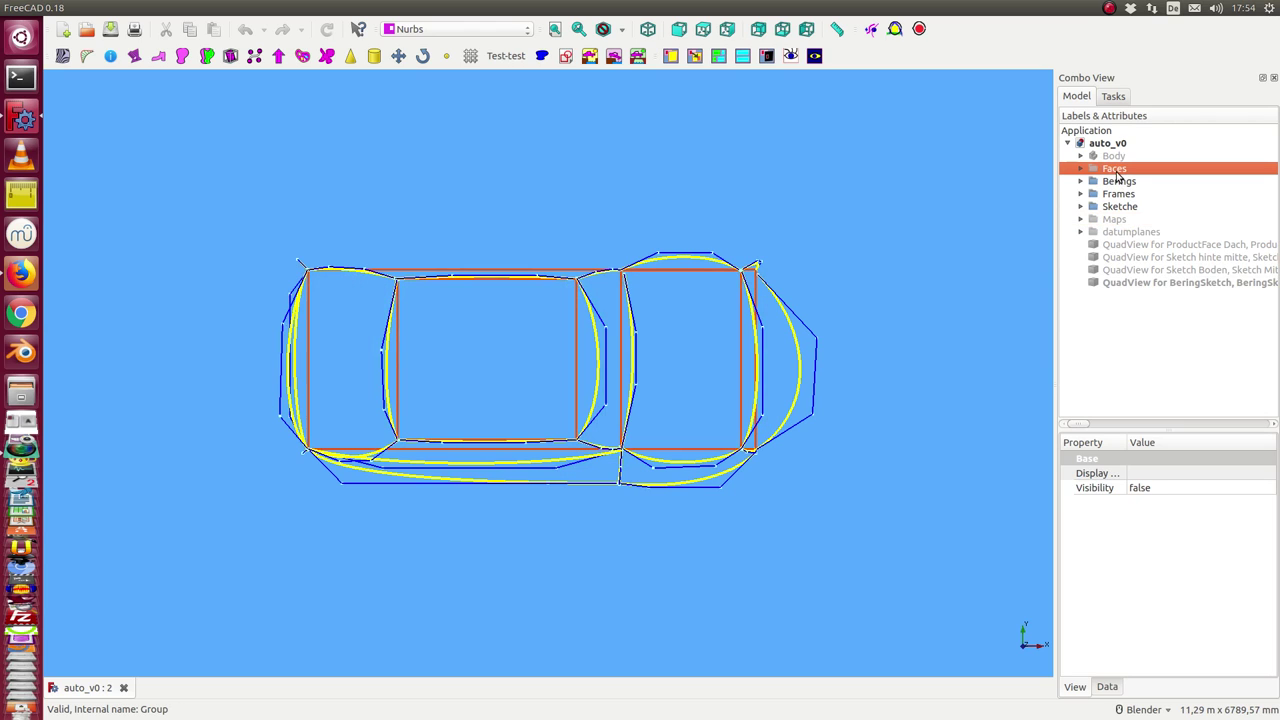
{"action": "left_click", "coordinate": [1114, 196]}
{"action": "key", "text": "space"}
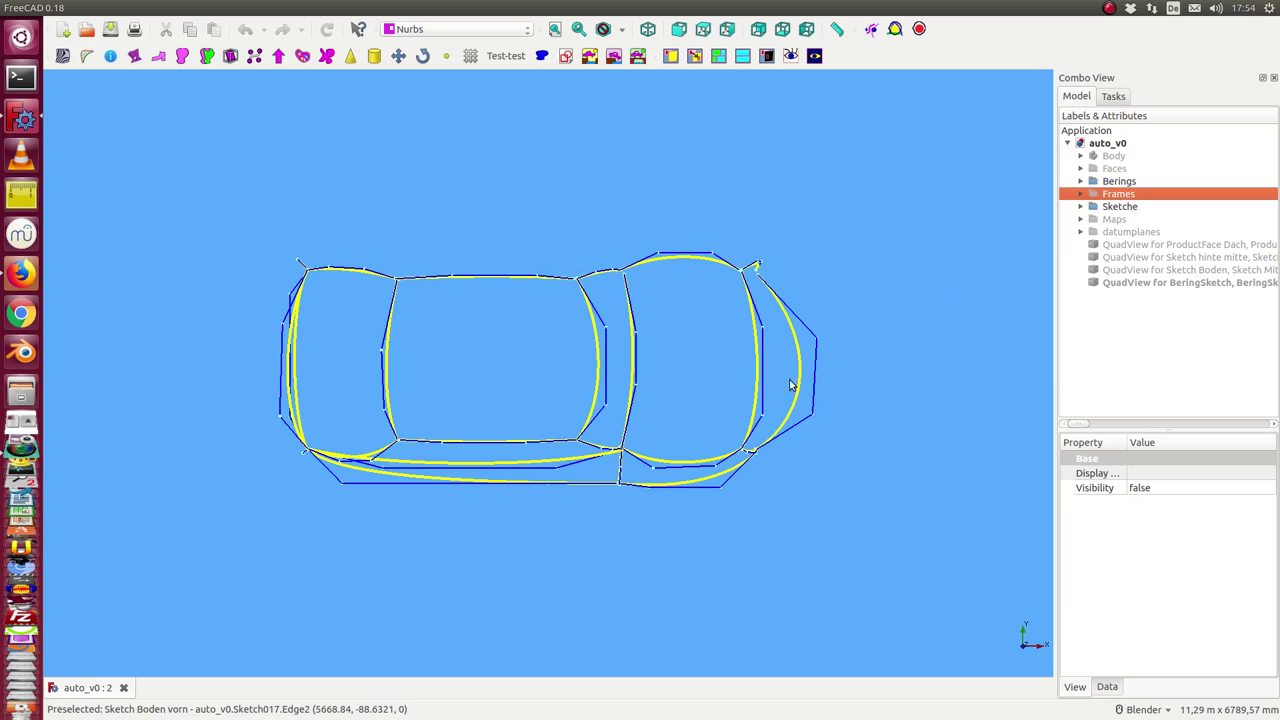
{"action": "middle_click_drag", "start_coordinate": [793, 385], "coordinate": [807, 360]}
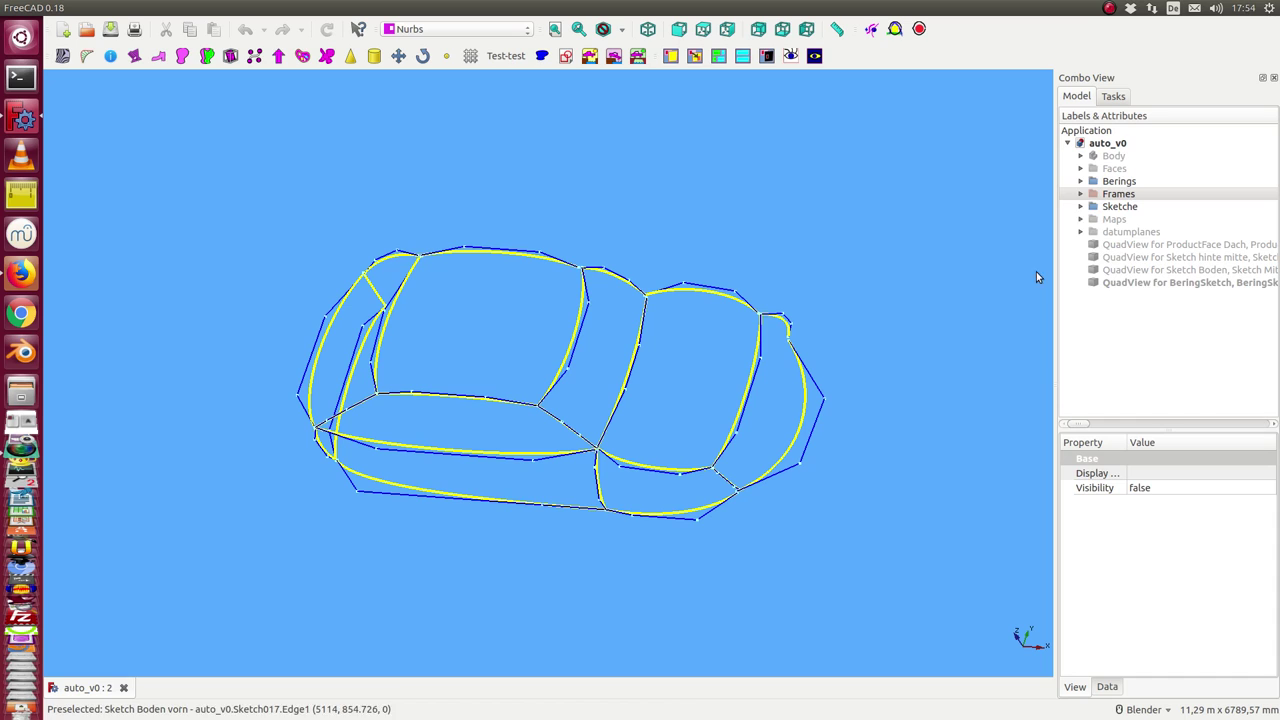
List the sketches in the Sketche group and turn the Faces group's visibility back on
{"action": "left_click", "coordinate": [1080, 206]}
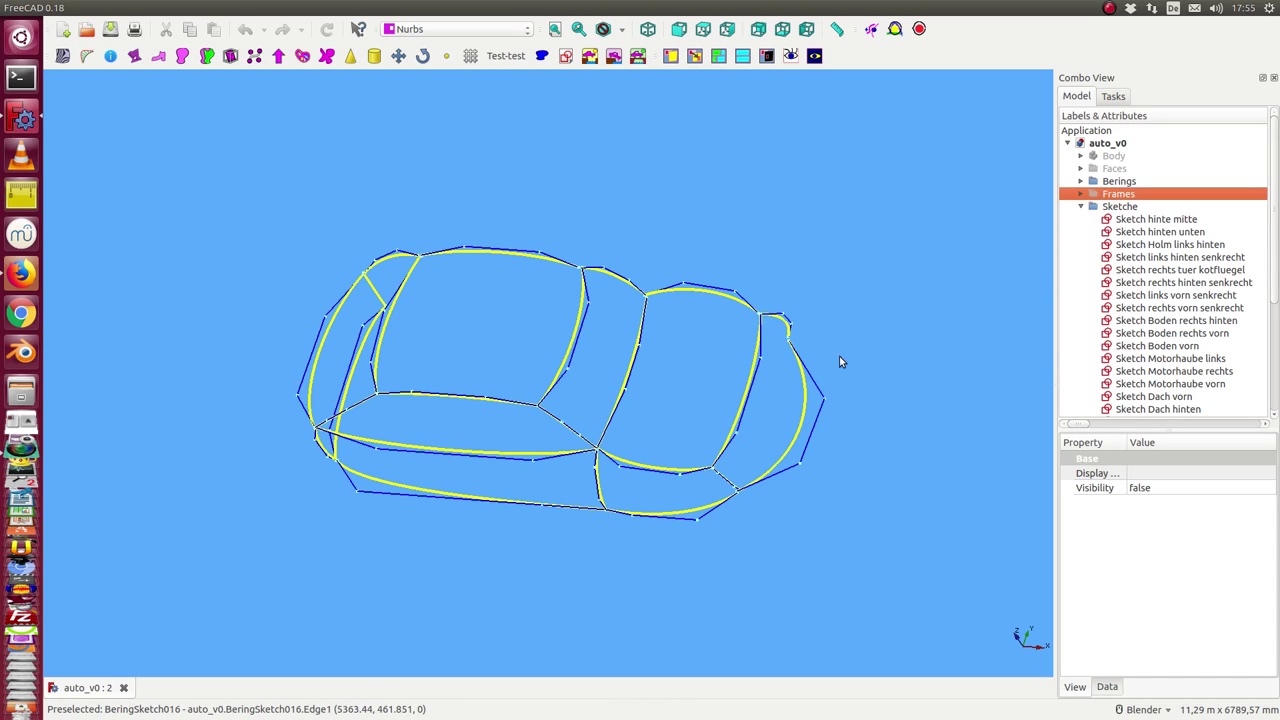
{"action": "left_click", "coordinate": [1113, 168]}
{"action": "key", "text": "space"}
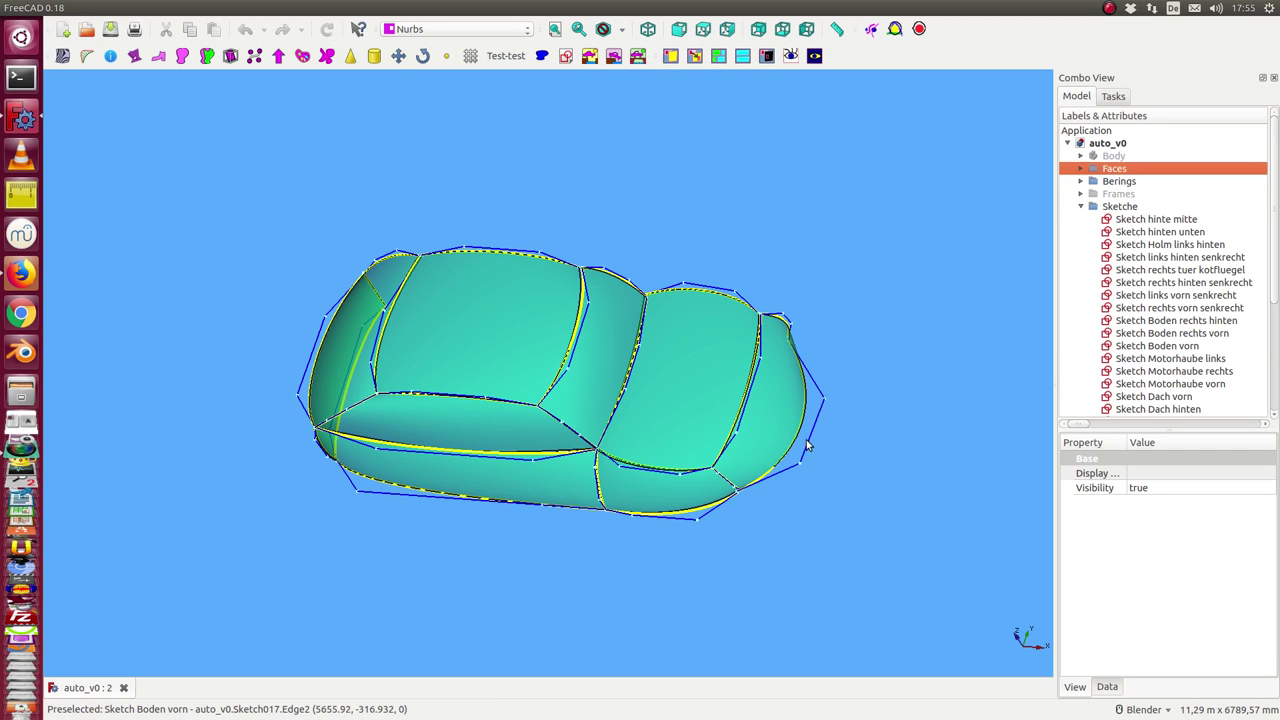
Reshape Sketch Boden vorn by moving its two front control points farther apart across the car's width, and finish editing the sketch
{"action": "left_click", "coordinate": [807, 439]}
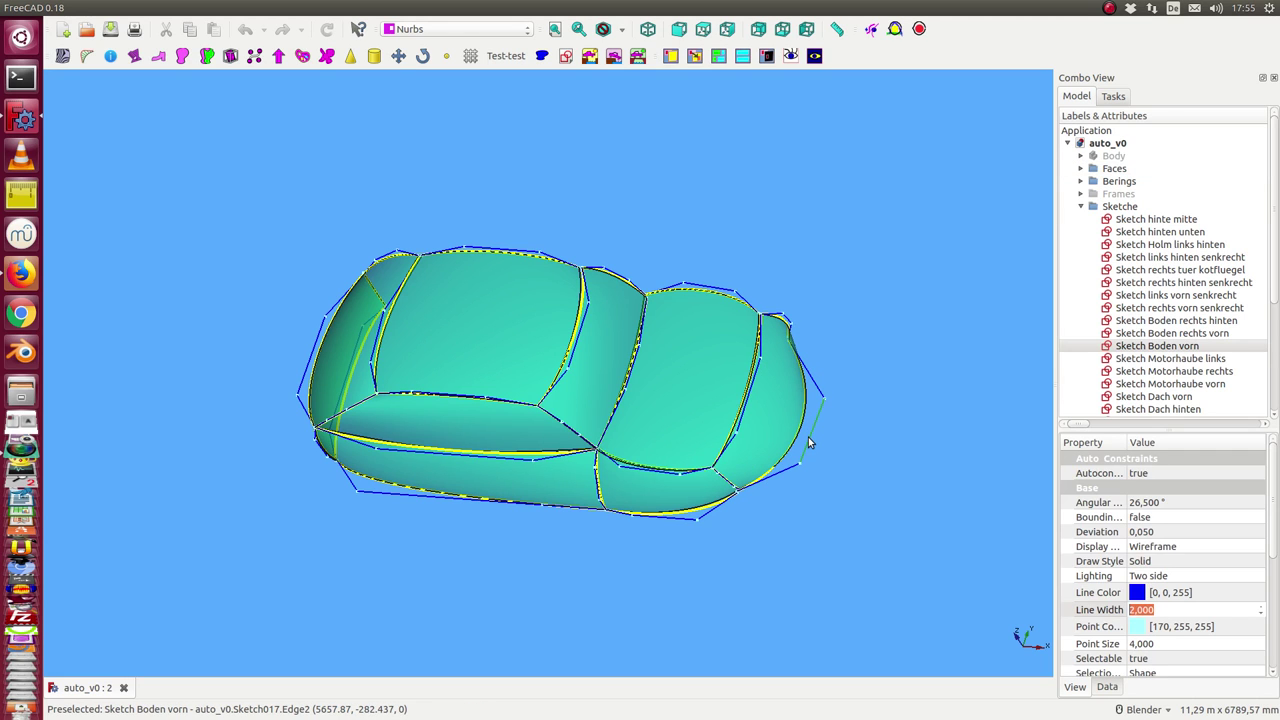
{"action": "double_click", "coordinate": [1127, 347]}
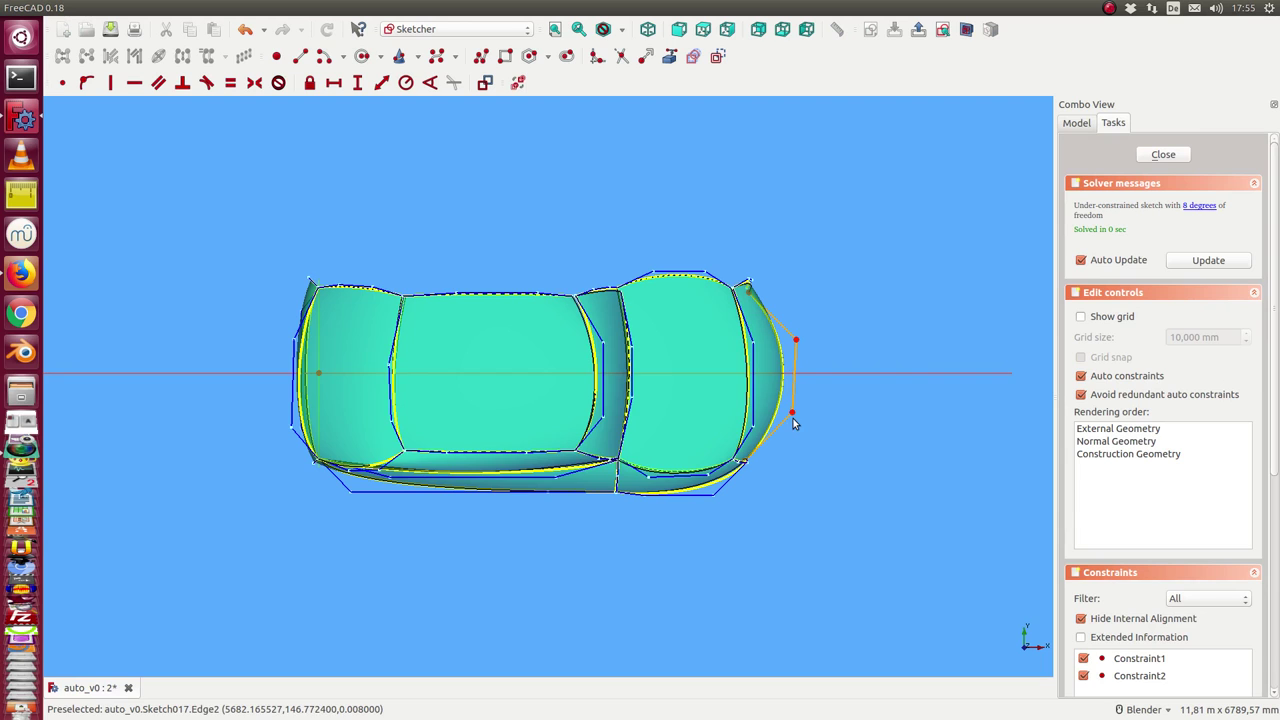
{"action": "left_click_drag", "start_coordinate": [795, 414], "coordinate": [796, 415]}
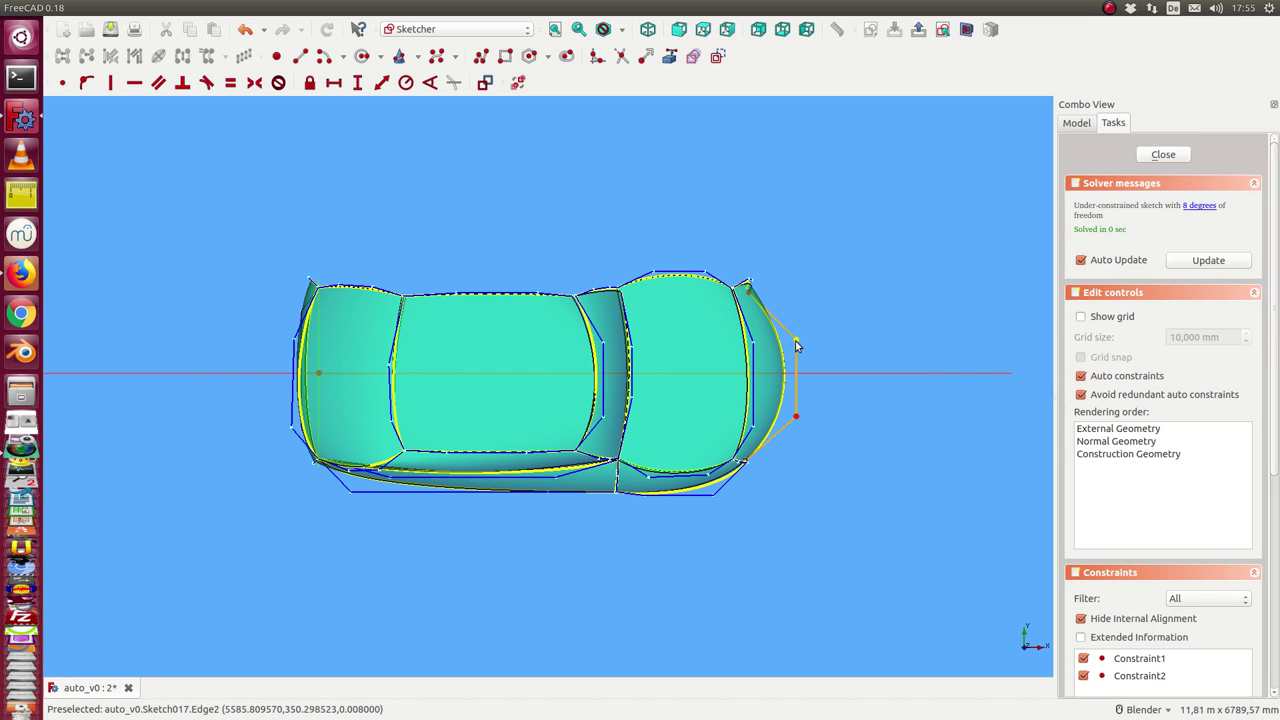
{"action": "left_click_drag", "start_coordinate": [797, 346], "coordinate": [796, 304]}
{"action": "left_click_drag", "start_coordinate": [798, 417], "coordinate": [763, 486]}
{"action": "mouse_move", "coordinate": [466, 571]}
{"action": "middle_mouse_down"}
{"action": "mouse_move", "coordinate": [443, 437]}
{"action": "mouse_move", "coordinate": [453, 413]}
{"action": "mouse_move", "coordinate": [443, 509]}
{"action": "mouse_move", "coordinate": [466, 534]}
{"action": "mouse_move", "coordinate": [540, 535]}
{"action": "middle_mouse_up"}
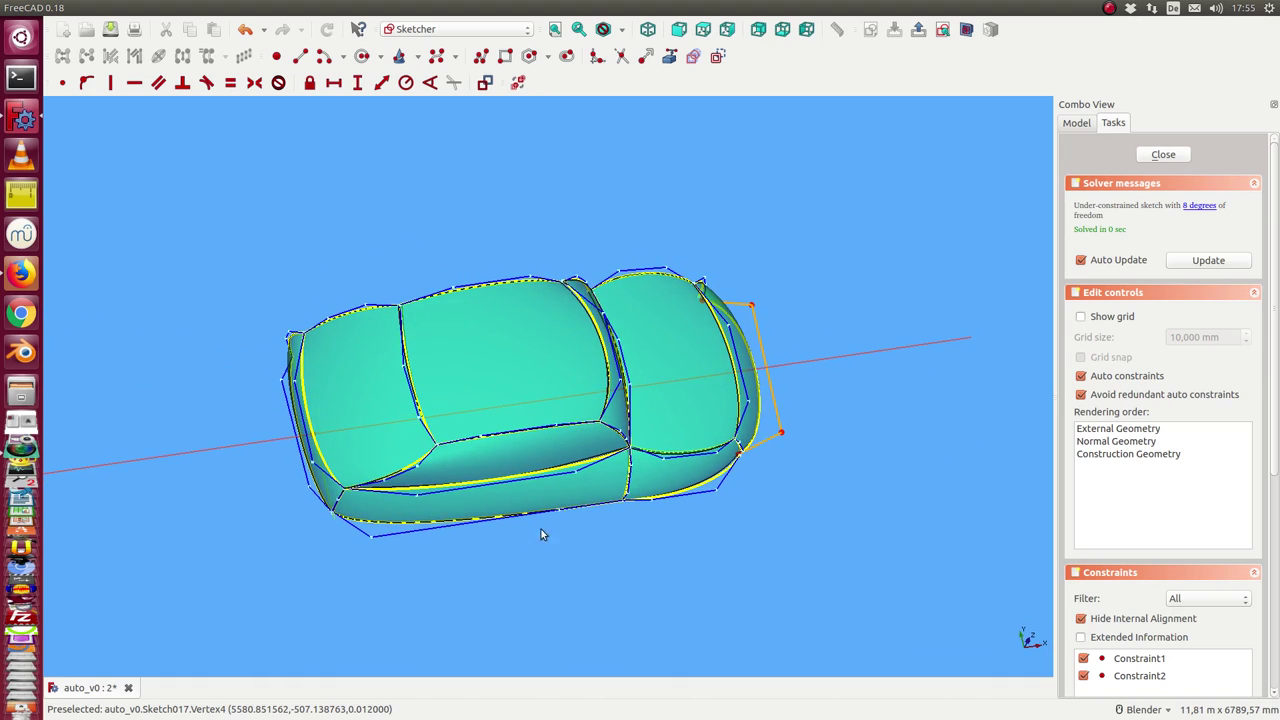
{"action": "left_click", "coordinate": [1162, 156]}
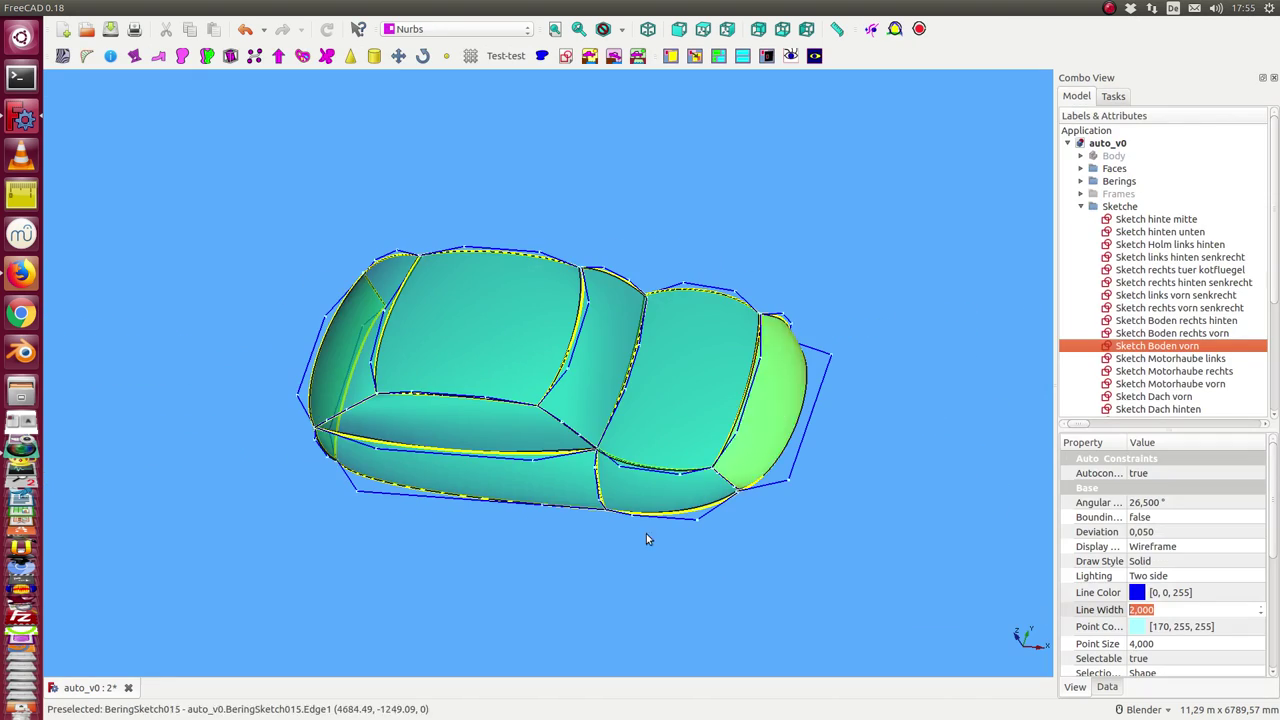
Adjust a control point of Sketch Dach vorn at the roof's front edge, finish editing and inspect the body from the side
{"action": "mouse_move", "coordinate": [646, 533]}
{"action": "middle_mouse_down"}
{"action": "mouse_move", "coordinate": [429, 549]}
{"action": "mouse_move", "coordinate": [443, 509]}
{"action": "mouse_move", "coordinate": [430, 545]}
{"action": "middle_mouse_up"}
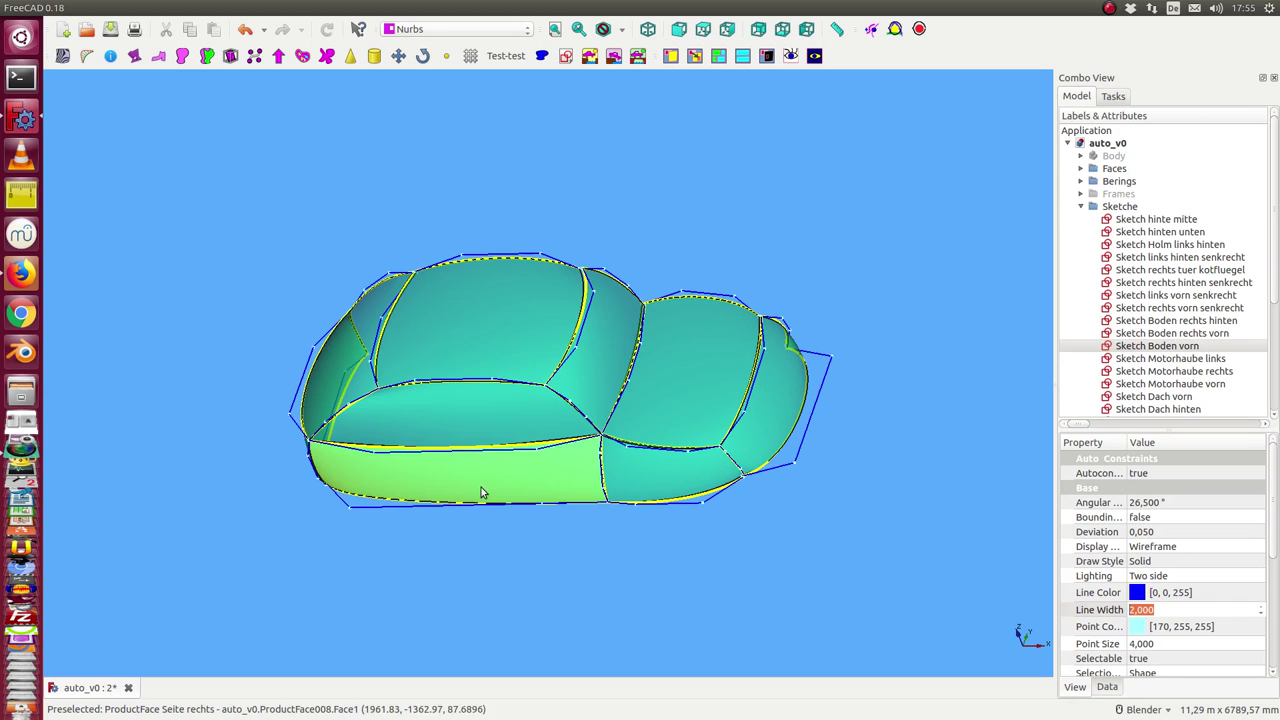
{"action": "mouse_move", "coordinate": [481, 487]}
{"action": "middle_mouse_down"}
{"action": "mouse_move", "coordinate": [477, 403]}
{"action": "mouse_move", "coordinate": [613, 349]}
{"action": "mouse_move", "coordinate": [551, 400]}
{"action": "mouse_move", "coordinate": [669, 400]}
{"action": "mouse_move", "coordinate": [612, 330]}
{"action": "middle_mouse_up"}
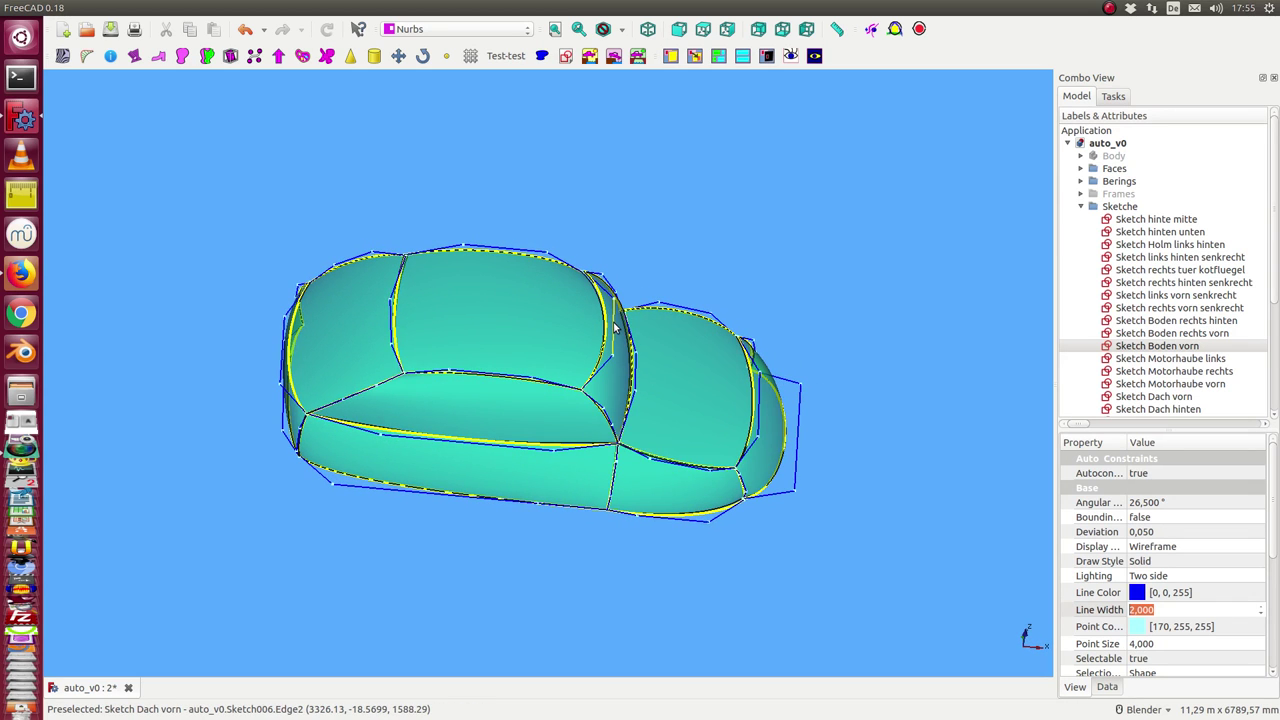
{"action": "left_click", "coordinate": [614, 327]}
{"action": "left_click", "coordinate": [1130, 397]}
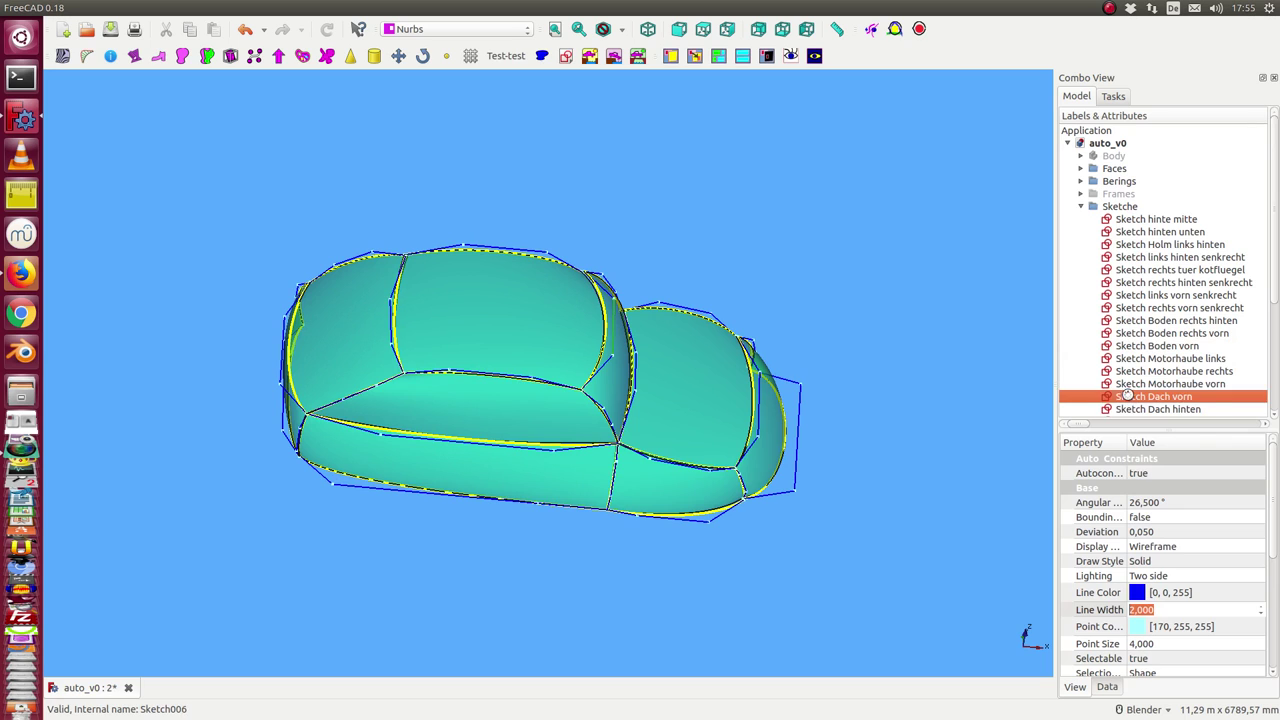
{"action": "double_click", "coordinate": [1127, 396]}
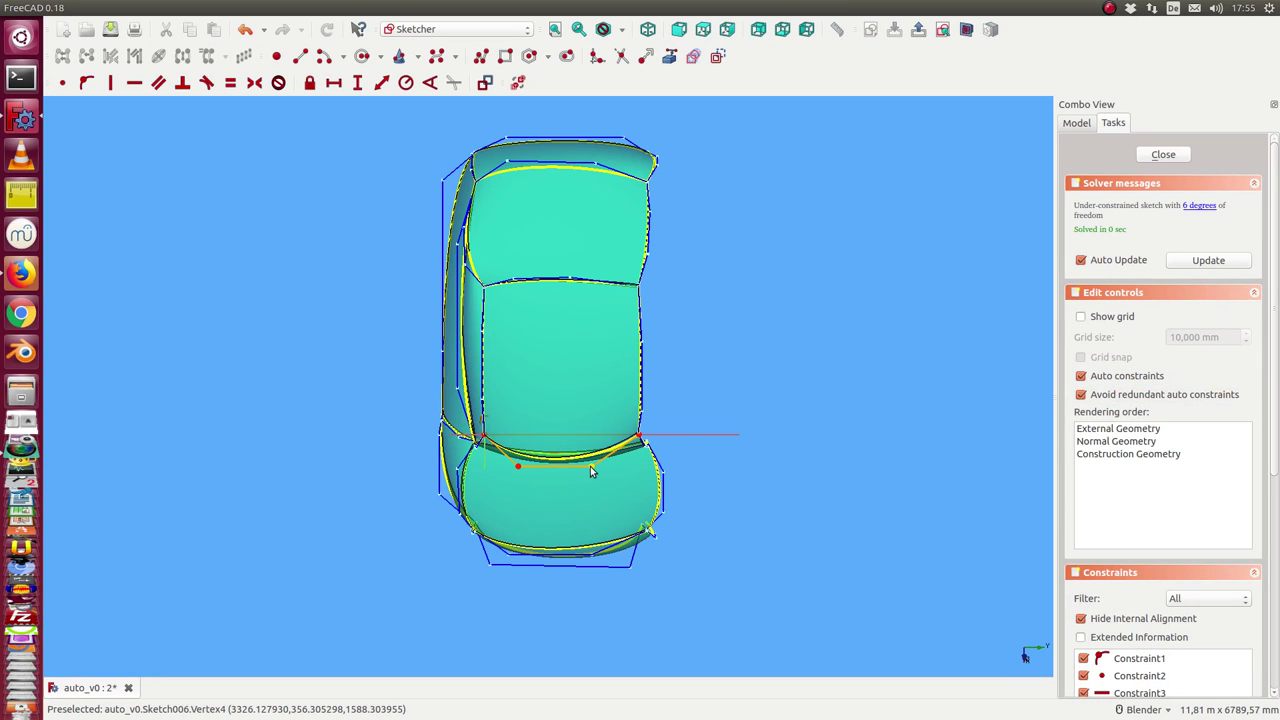
{"action": "mouse_move", "coordinate": [581, 497]}
{"action": "middle_mouse_down"}
{"action": "mouse_move", "coordinate": [334, 557]}
{"action": "mouse_move", "coordinate": [681, 481]}
{"action": "mouse_move", "coordinate": [664, 402]}
{"action": "middle_mouse_up"}
{"action": "left_click_drag", "start_coordinate": [663, 384], "coordinate": [637, 390]}
{"action": "middle_click_drag", "start_coordinate": [429, 526], "coordinate": [923, 266]}
{"action": "left_click", "coordinate": [1163, 155]}
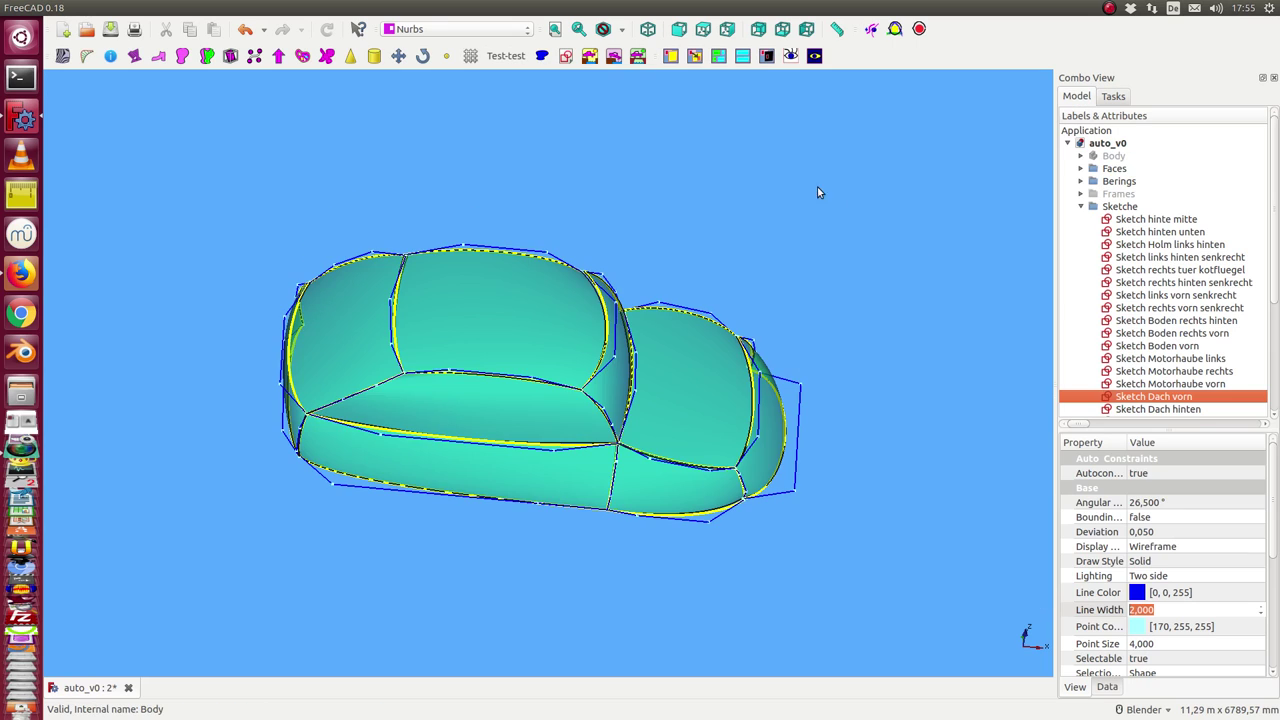
{"action": "mouse_move", "coordinate": [820, 191]}
{"action": "middle_mouse_down"}
{"action": "mouse_move", "coordinate": [562, 353]}
{"action": "mouse_move", "coordinate": [191, 508]}
{"action": "mouse_move", "coordinate": [283, 435]}
{"action": "middle_mouse_up"}
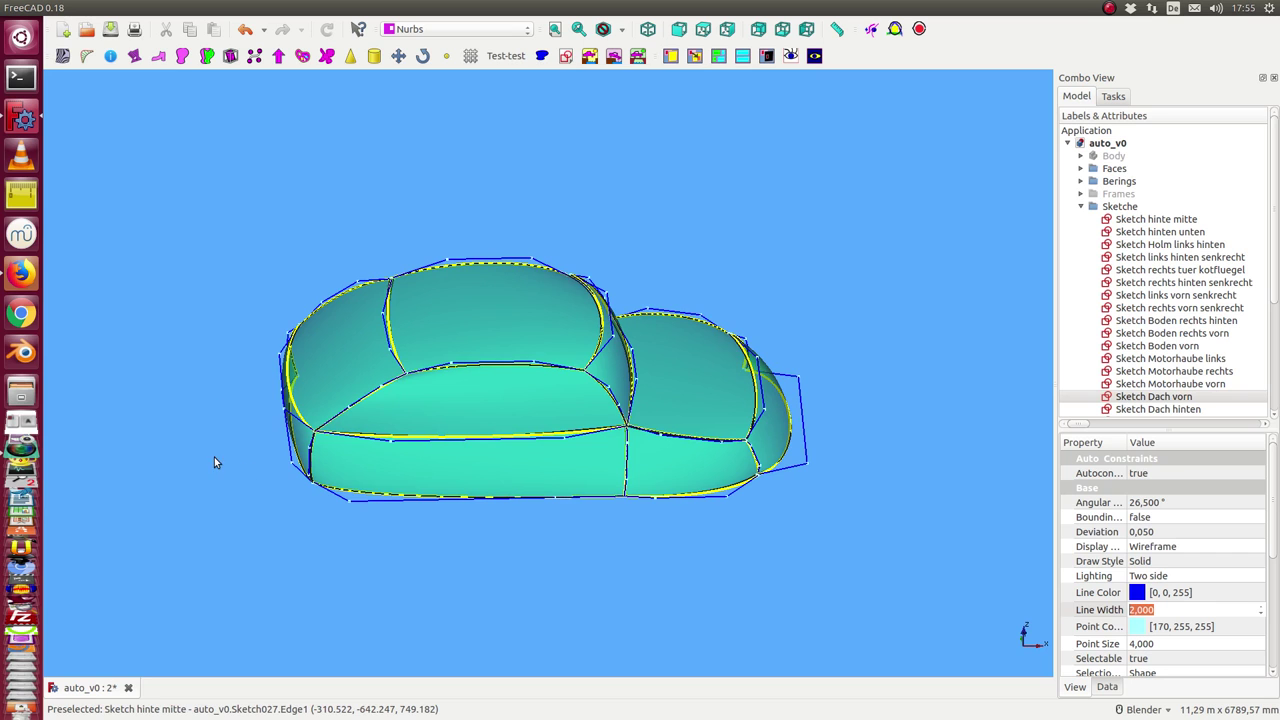
{"action": "mouse_move", "coordinate": [214, 462]}
{"action": "middle_mouse_down"}
{"action": "mouse_move", "coordinate": [529, 644]}
{"action": "mouse_move", "coordinate": [529, 543]}
{"action": "mouse_move", "coordinate": [507, 443]}
{"action": "mouse_move", "coordinate": [457, 363]}
{"action": "mouse_move", "coordinate": [540, 546]}
{"action": "mouse_move", "coordinate": [640, 480]}
{"action": "middle_mouse_up"}
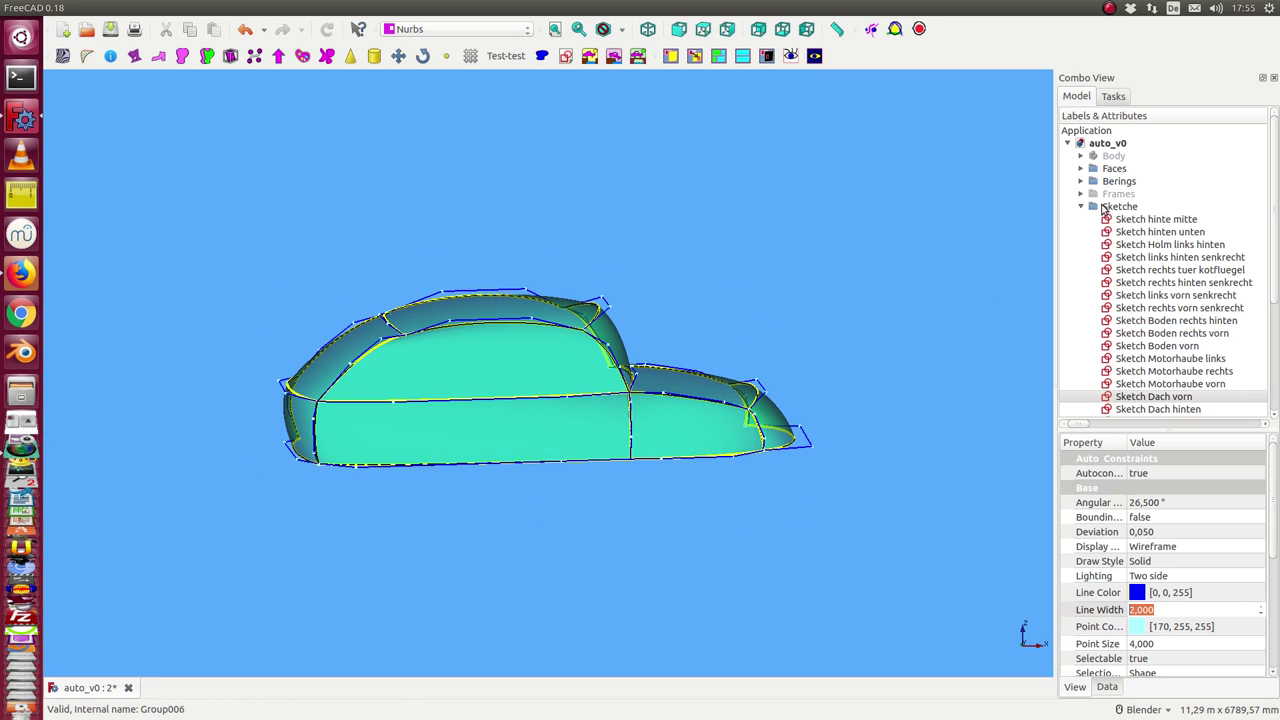